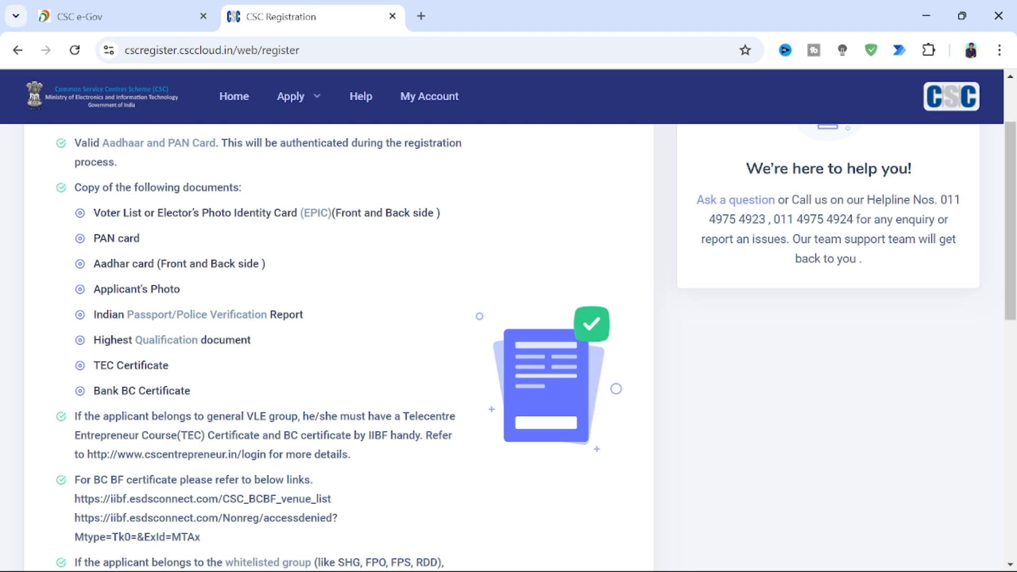
drag(93, 365, 199, 364)
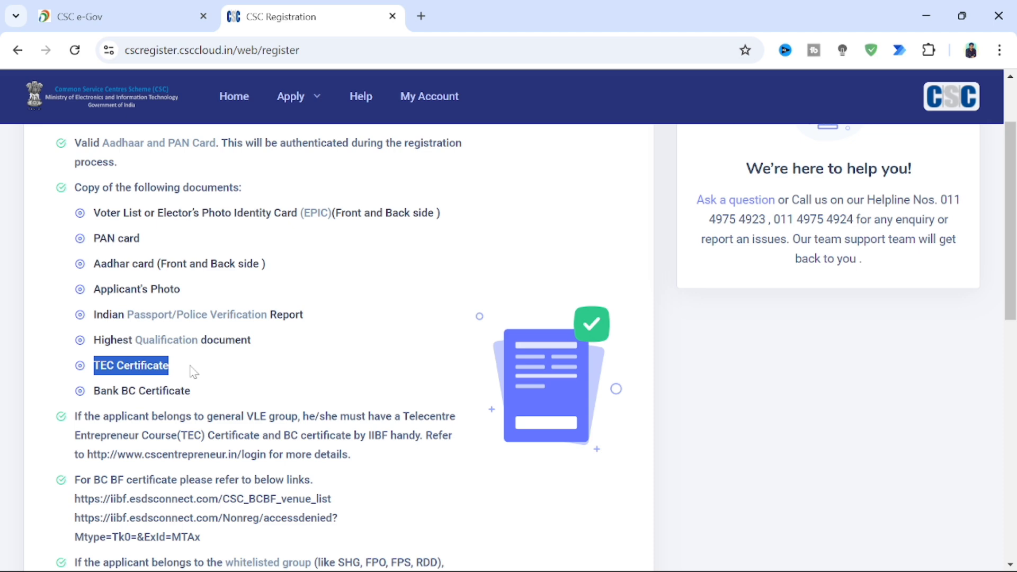
drag(88, 454, 266, 454)
key(ctrl+c)
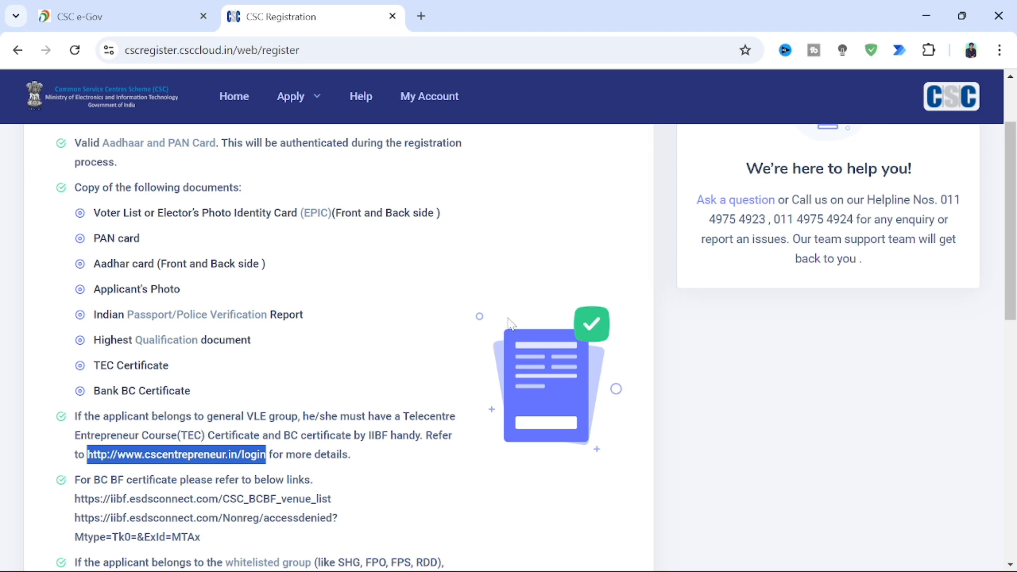
click(419, 23)
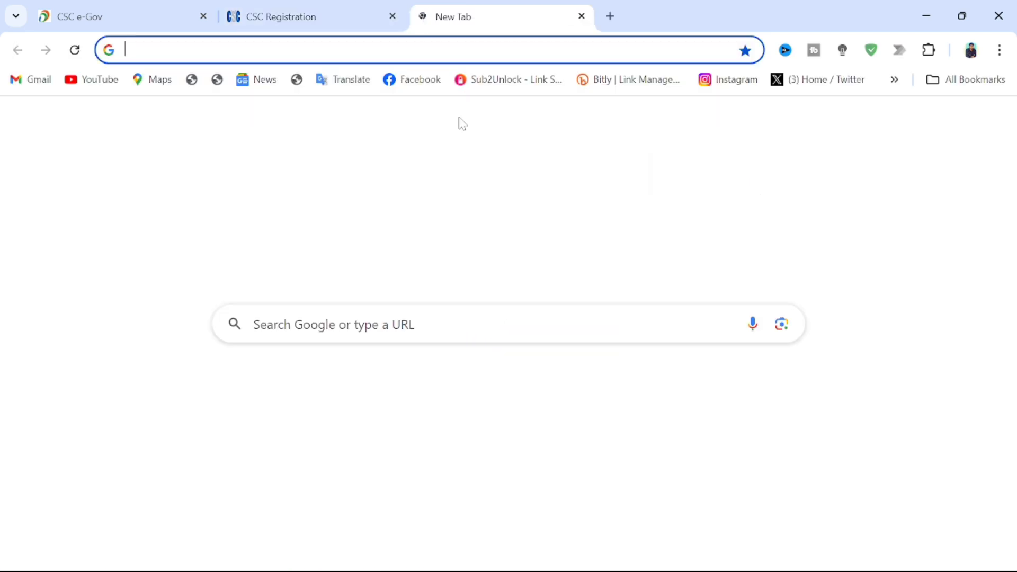
key(ctrl+v)
key(Return)
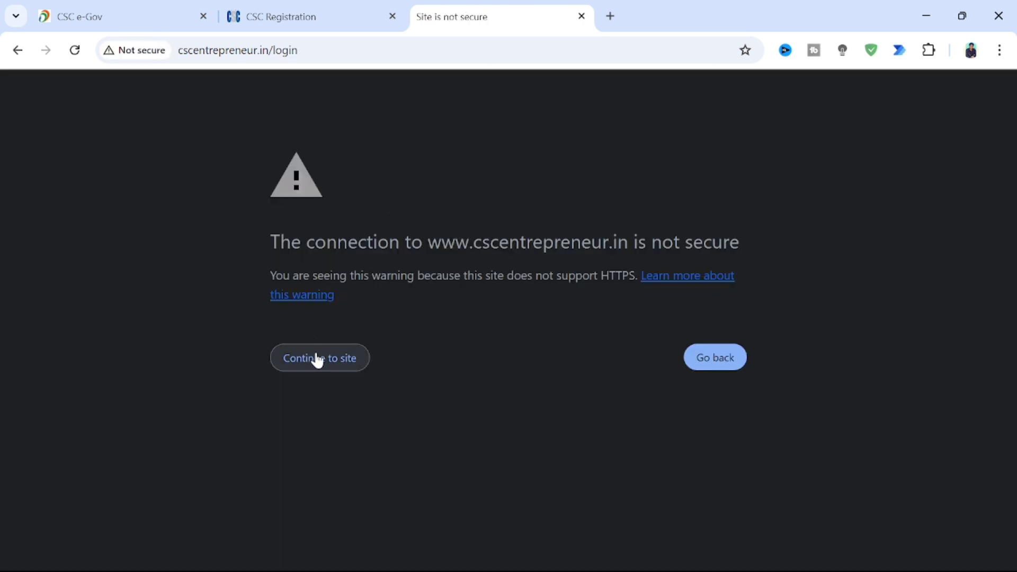
click(316, 355)
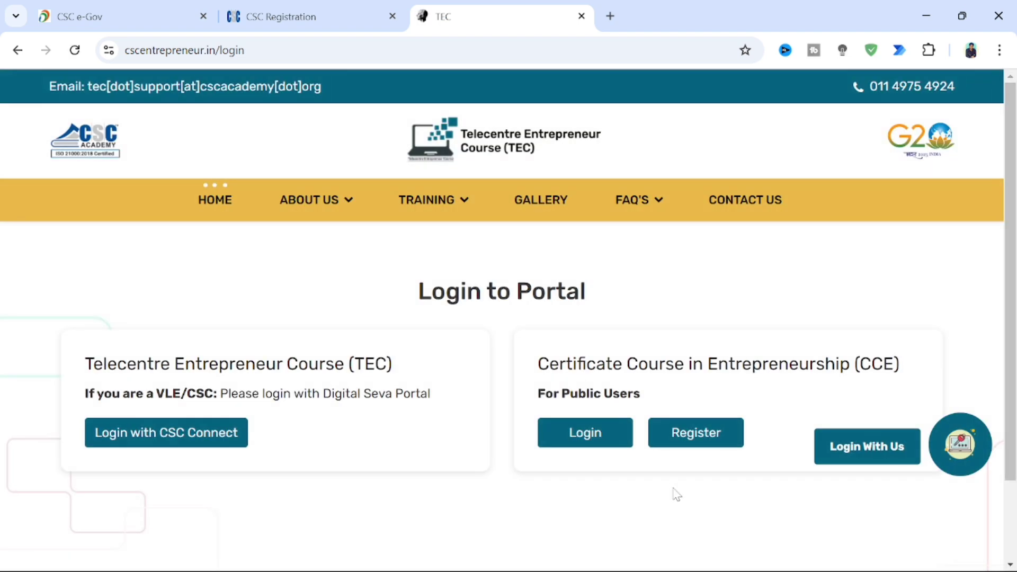
Step: Open the new-user registration form for the Certificate Course in Entrepreneurship (CCE) for public users
scroll(502, 318, down, 2)
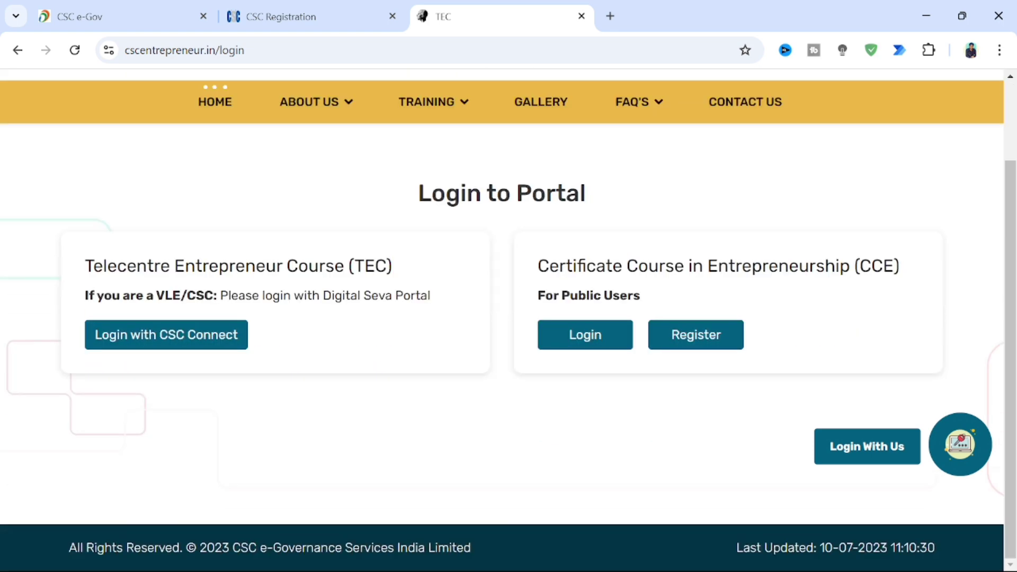
drag(92, 266, 381, 283)
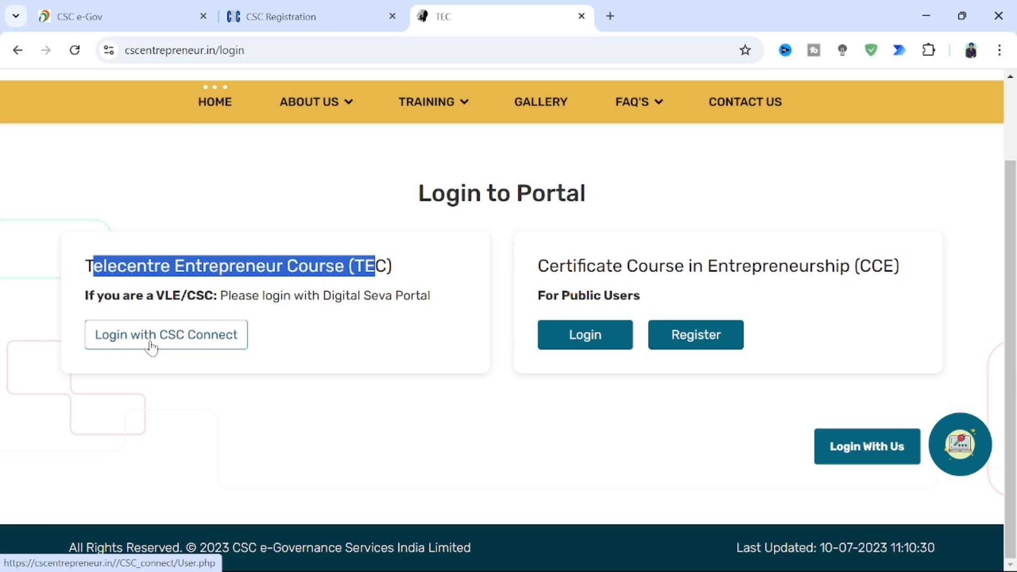
drag(548, 266, 850, 268)
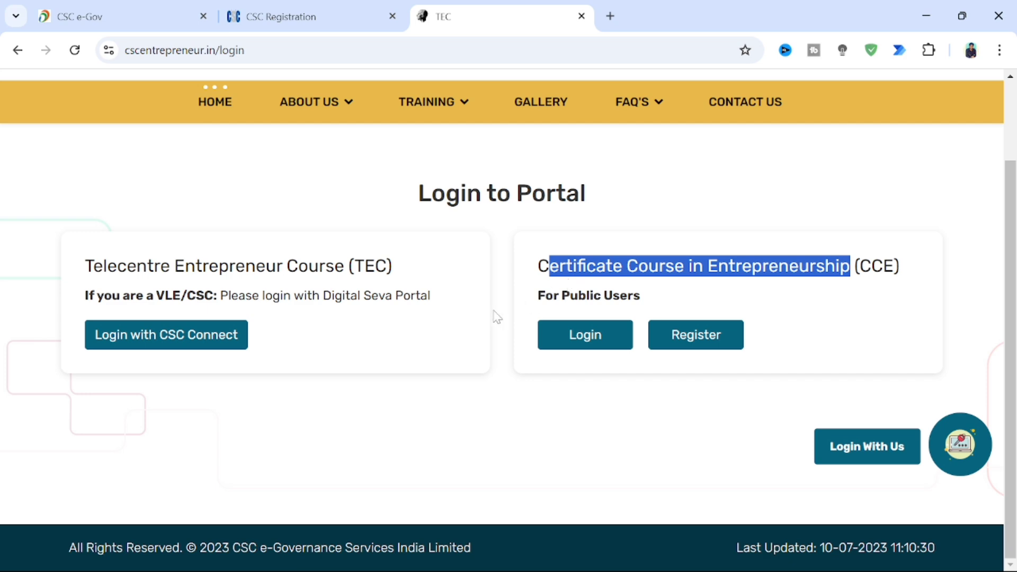
drag(533, 297, 643, 302)
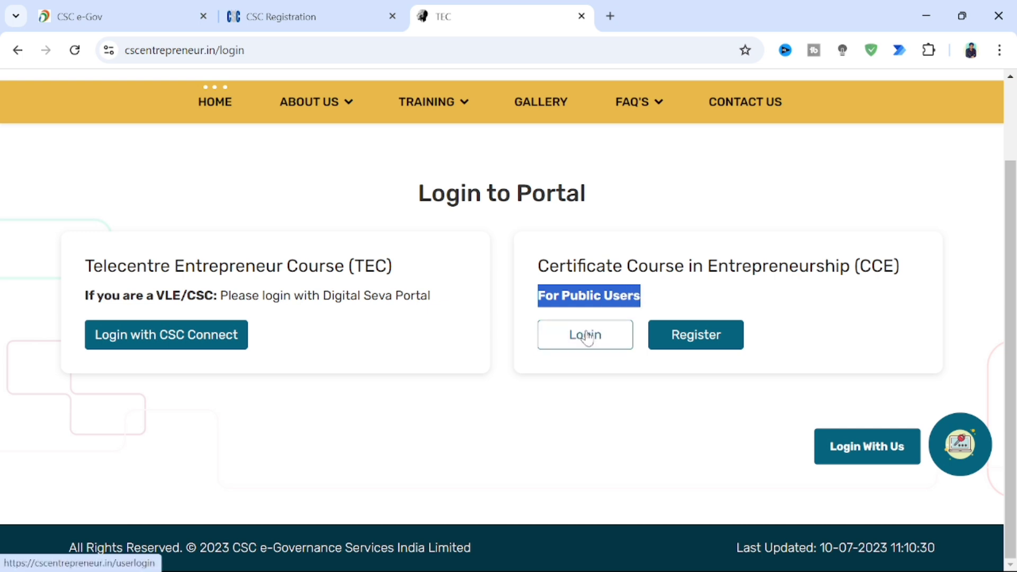
click(724, 347)
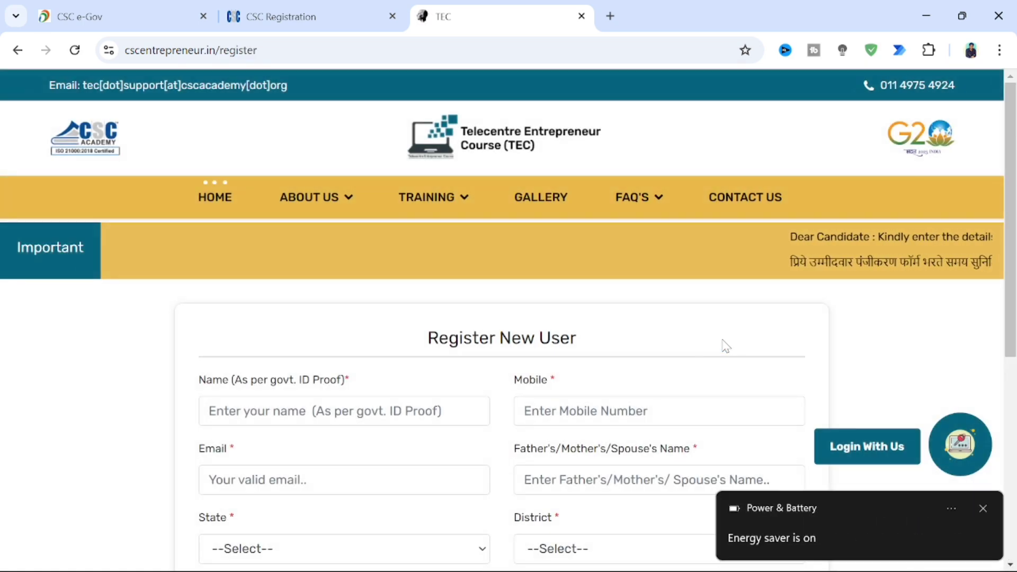
Step: Review the name, mobile, email and father's/mother's/spouse's name fields of the registration form
scroll(726, 345, down, 4)
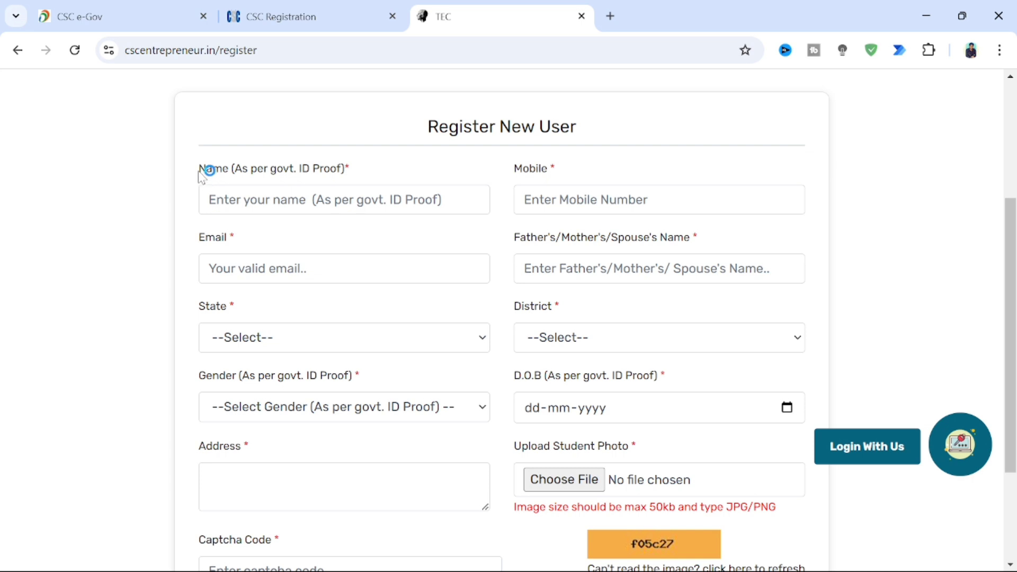
drag(200, 169, 370, 172)
drag(513, 168, 597, 170)
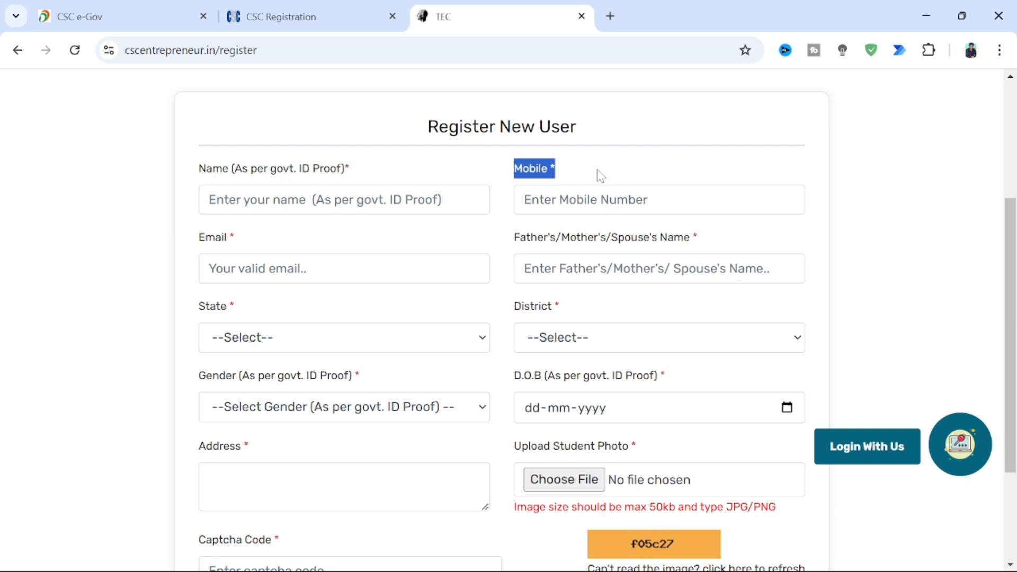
drag(199, 236, 235, 242)
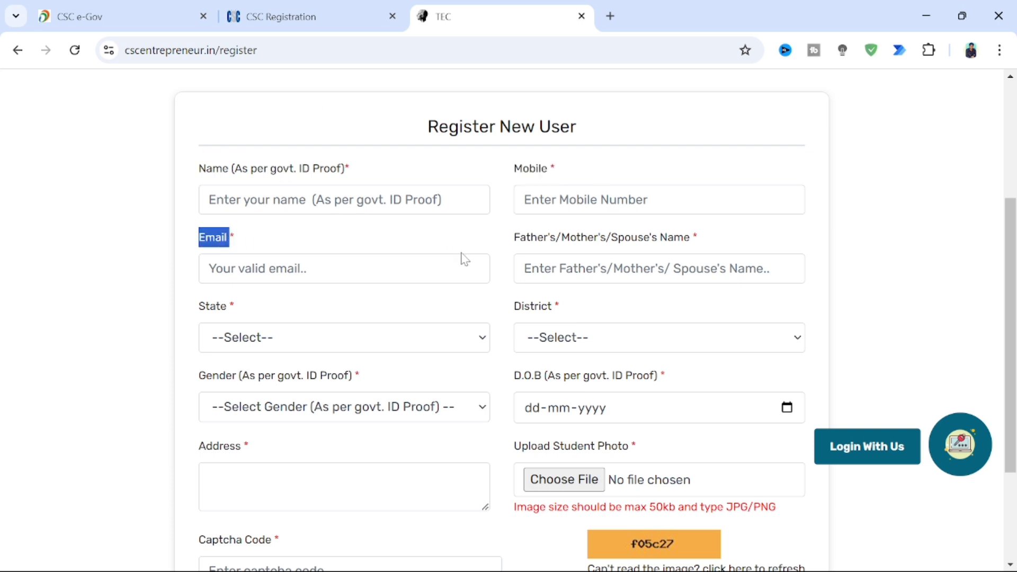
drag(514, 237, 704, 241)
click(704, 241)
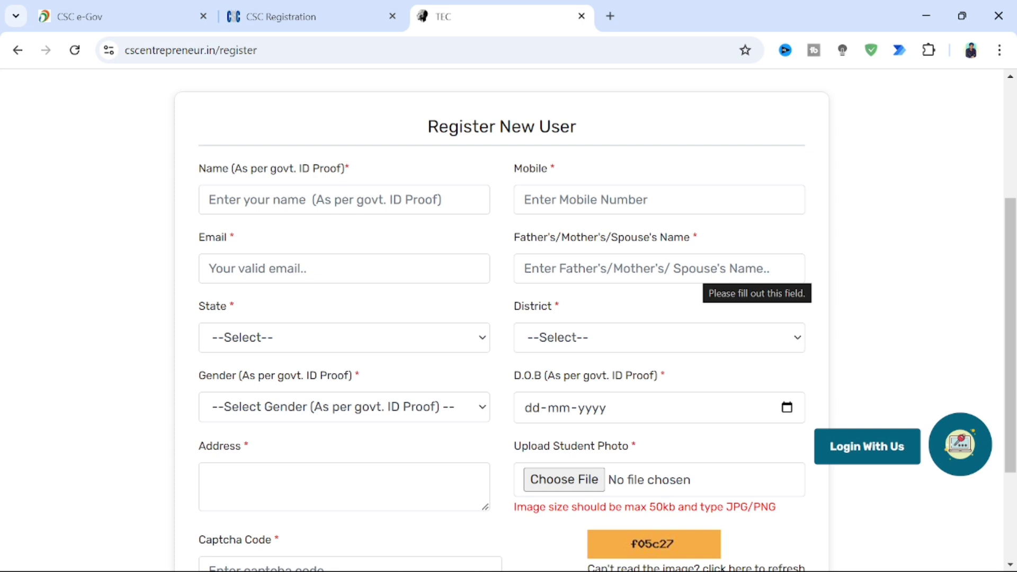
Step: Set the state to Bihar and look through the available districts without choosing one
scroll(383, 202, down, 2)
drag(205, 201, 255, 209)
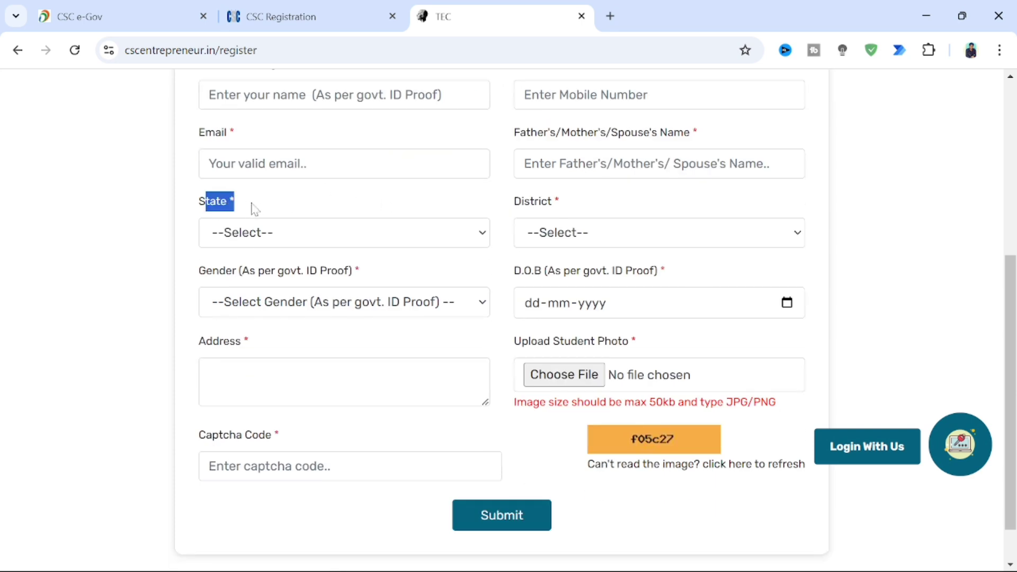
click(287, 232)
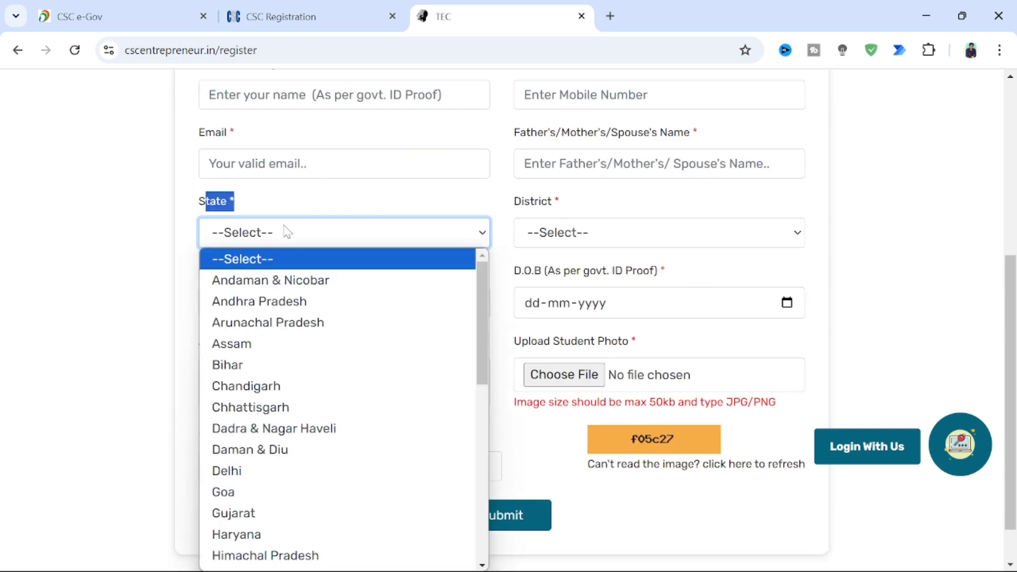
click(227, 365)
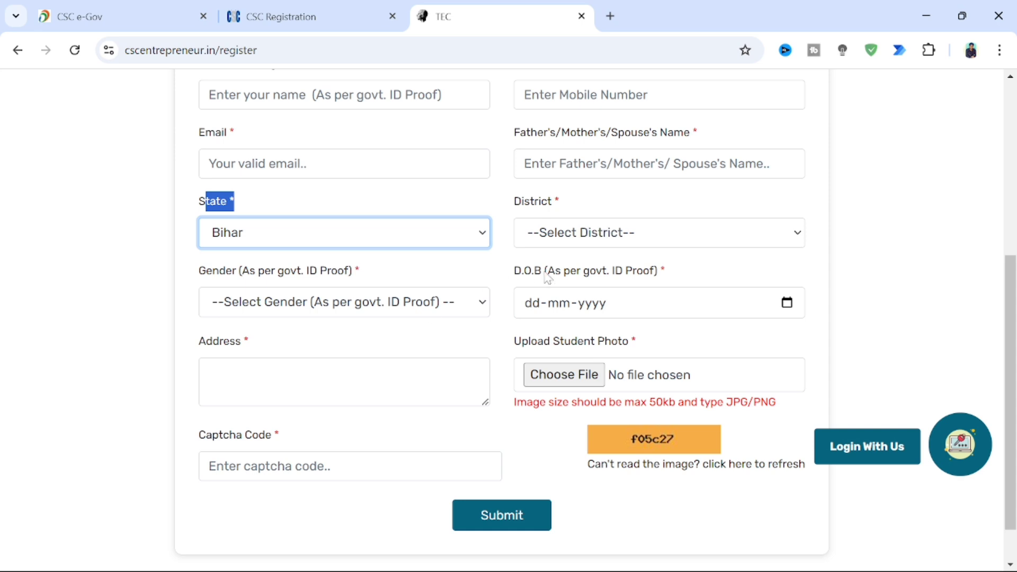
click(604, 240)
scroll(612, 402, down, 4)
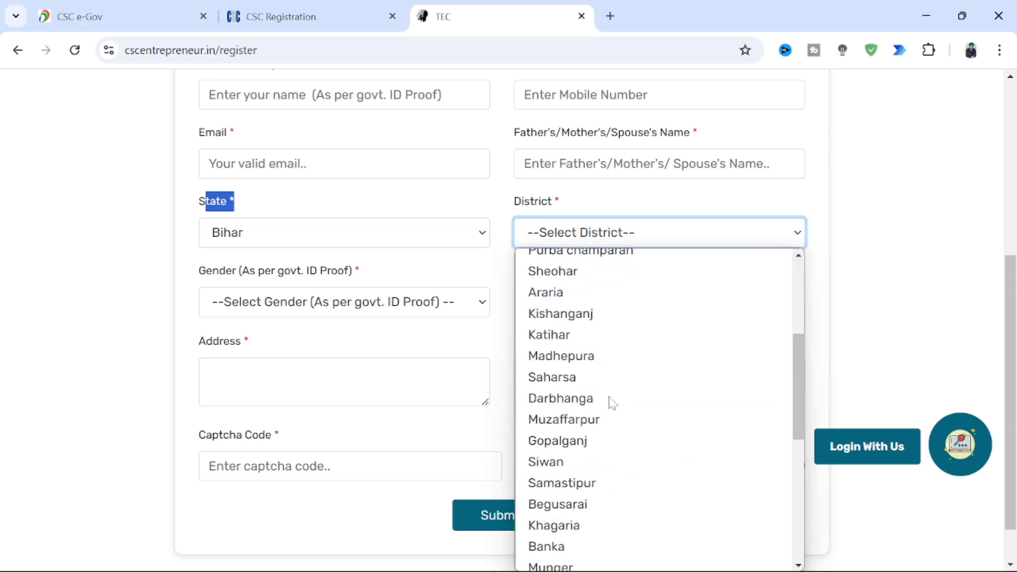
scroll(612, 402, down, 5)
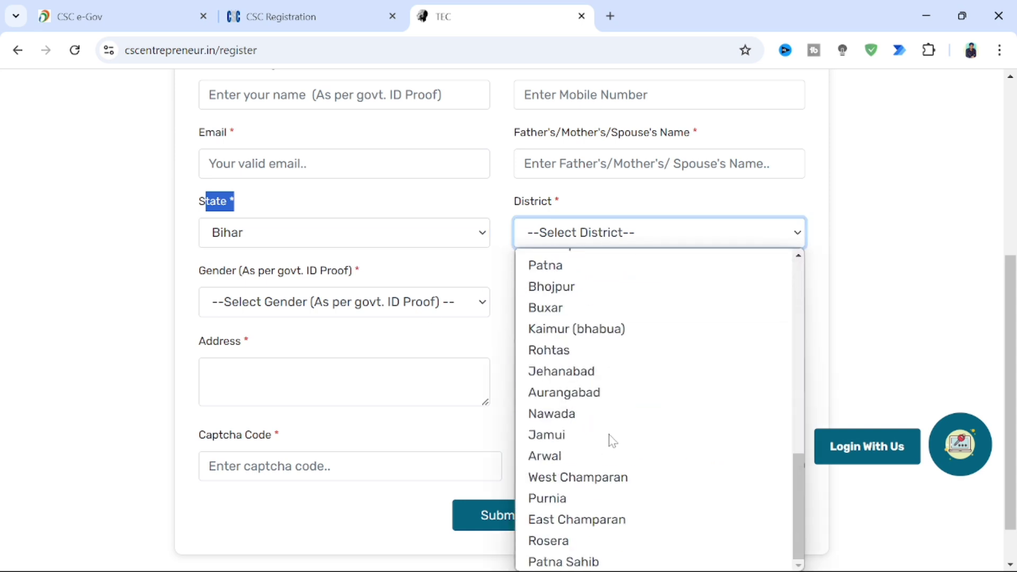
click(895, 345)
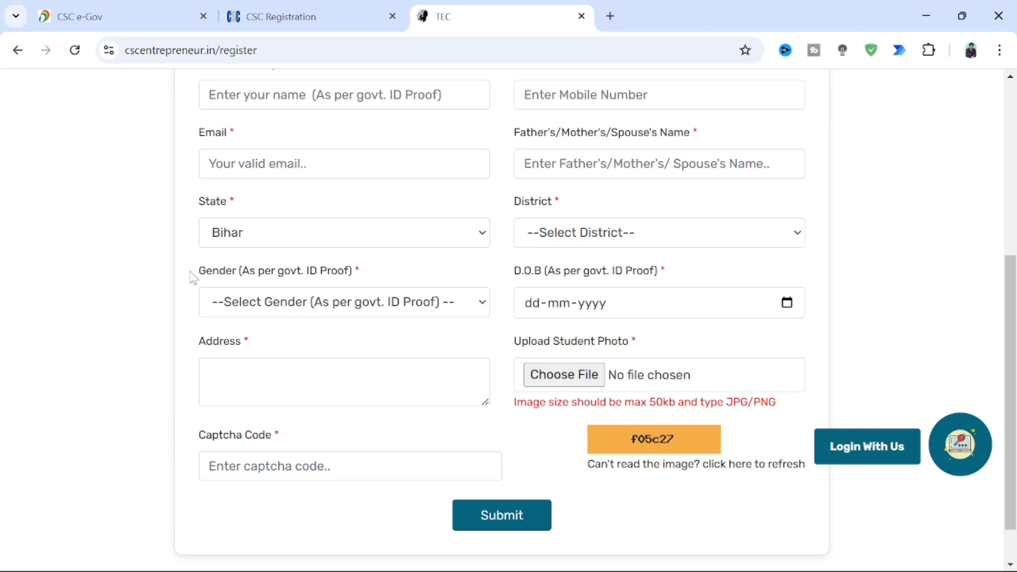
Step: Review the gender, date of birth, address, student photo and captcha fields, including the photo size limit
drag(192, 276, 372, 275)
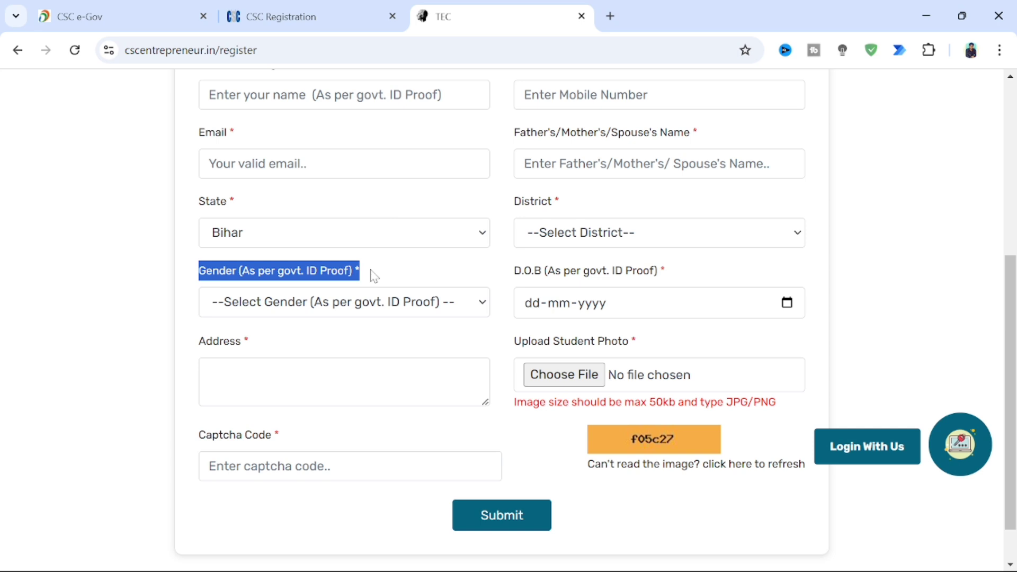
drag(513, 272, 672, 274)
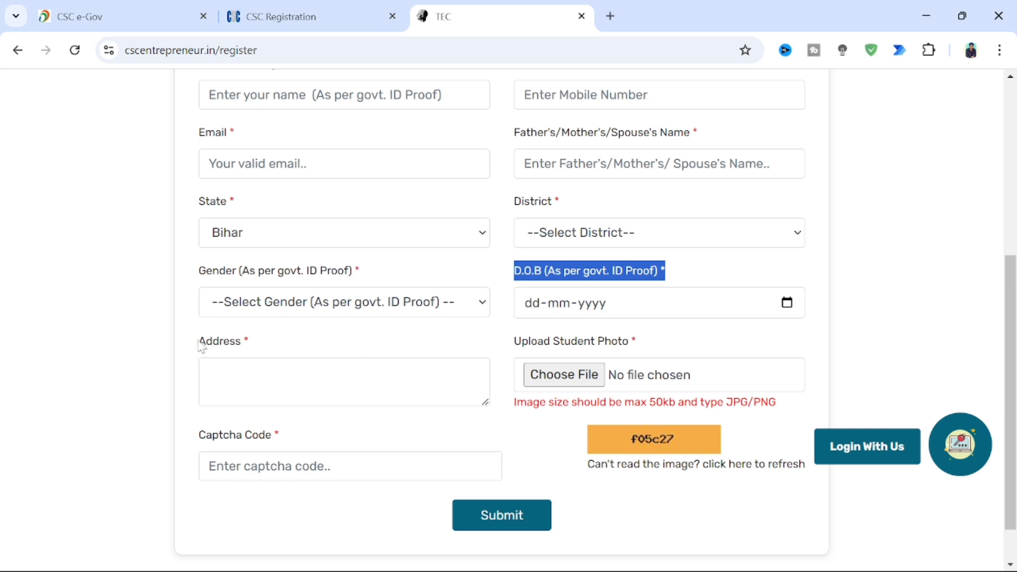
drag(198, 342, 256, 347)
click(212, 375)
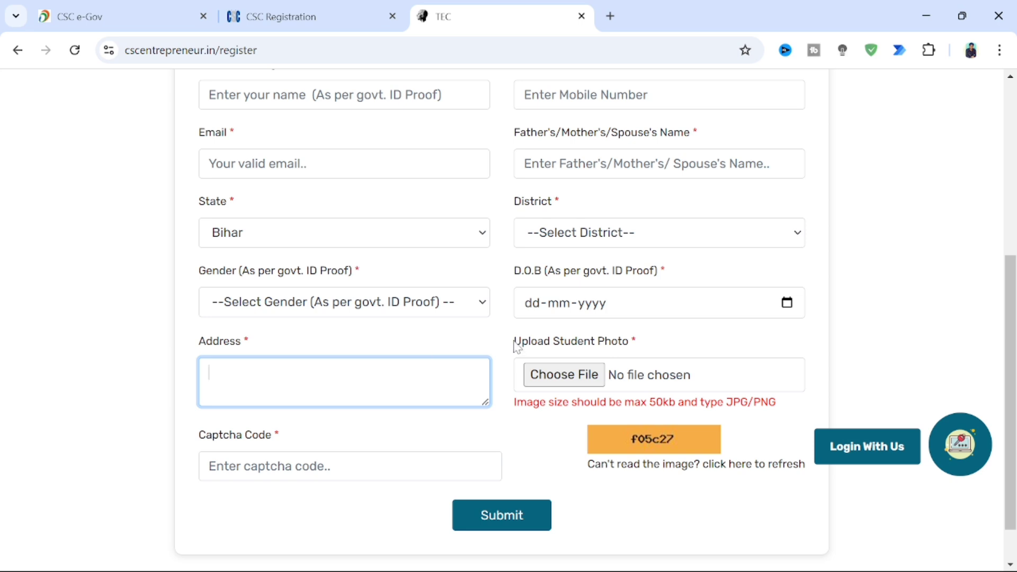
drag(513, 343, 638, 347)
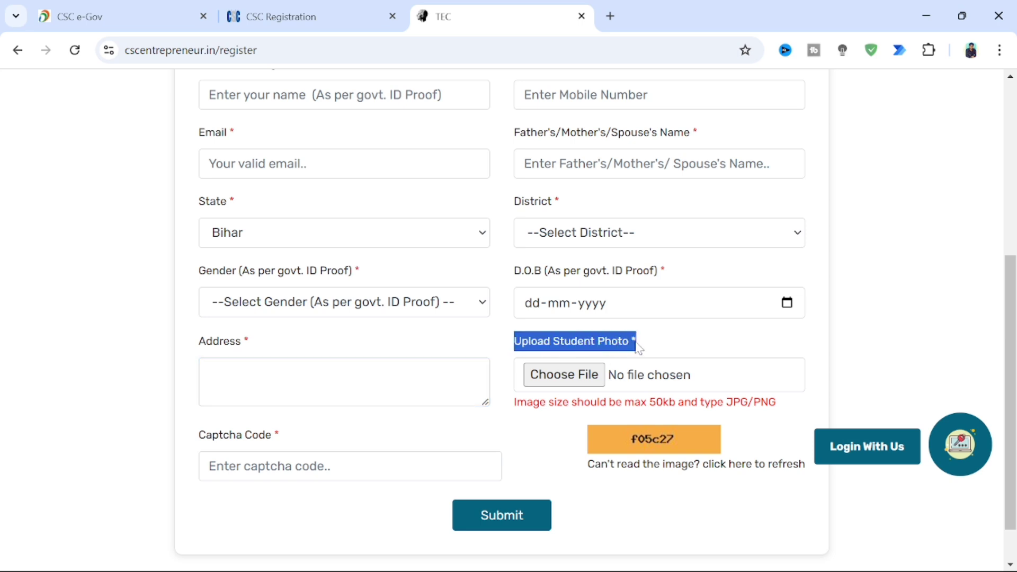
drag(647, 403, 697, 403)
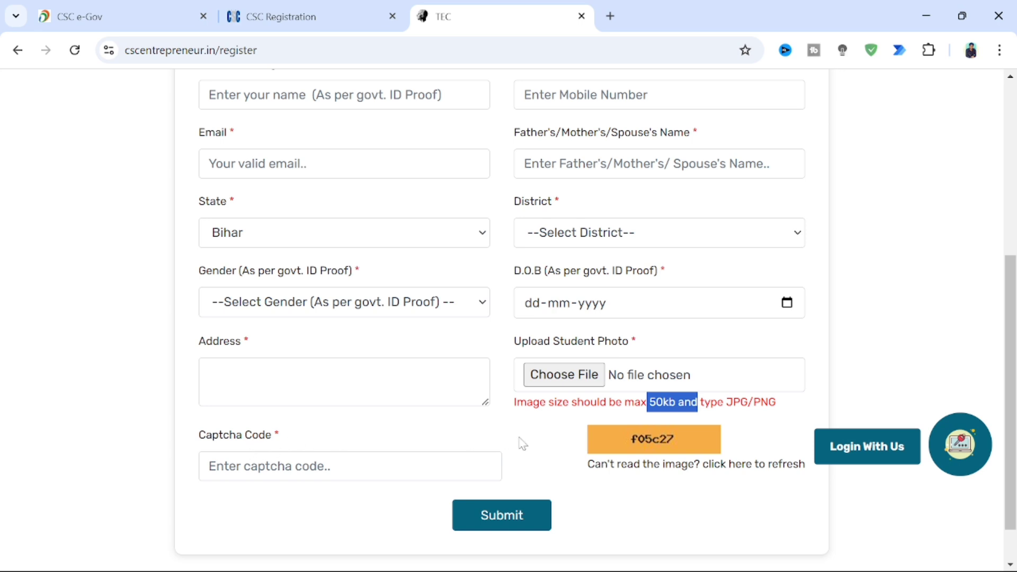
drag(646, 445, 296, 468)
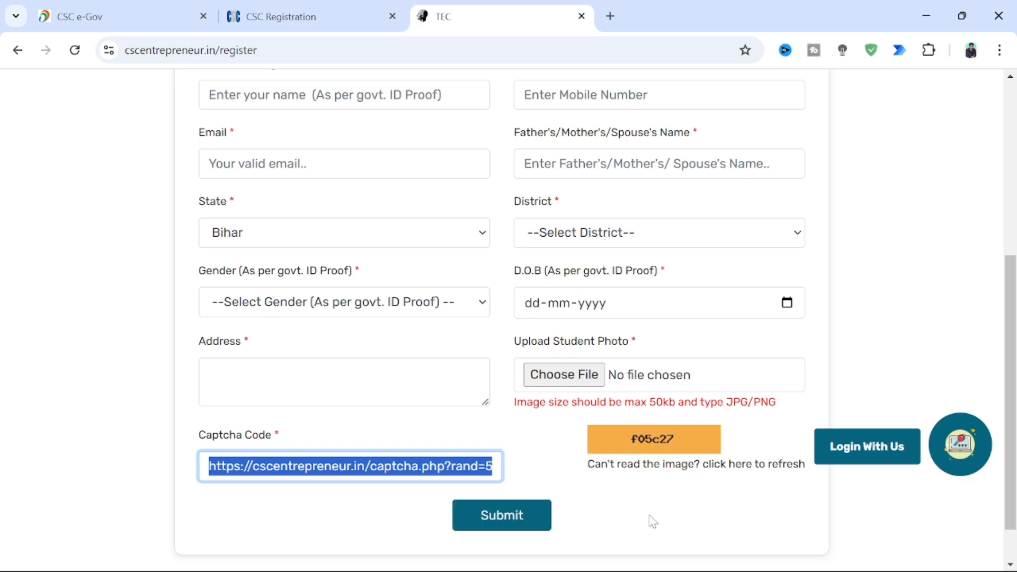
Step: Start entering the applicant's mobile number in the registration form
scroll(652, 522, up, 6)
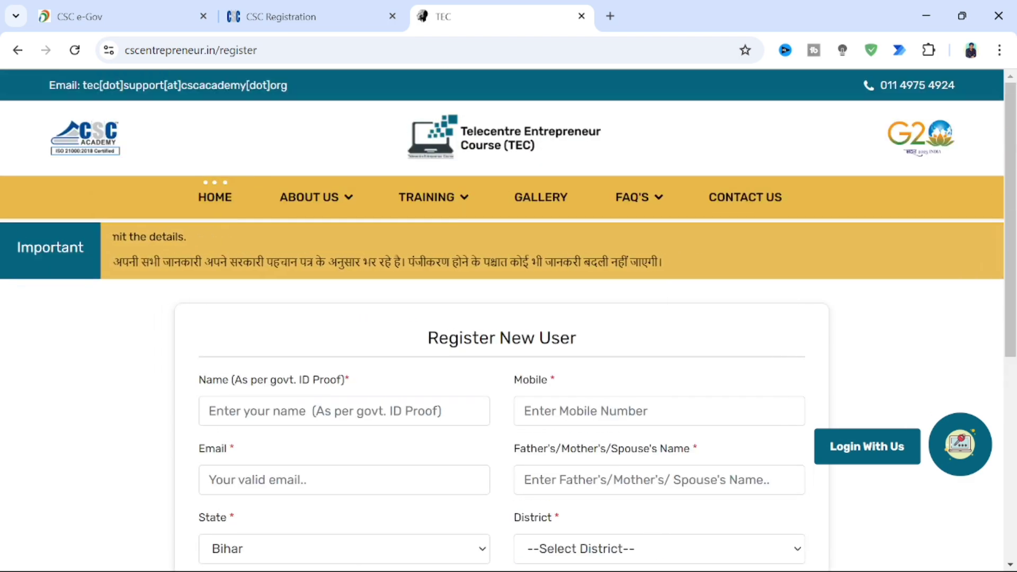
click(659, 411)
text(8)
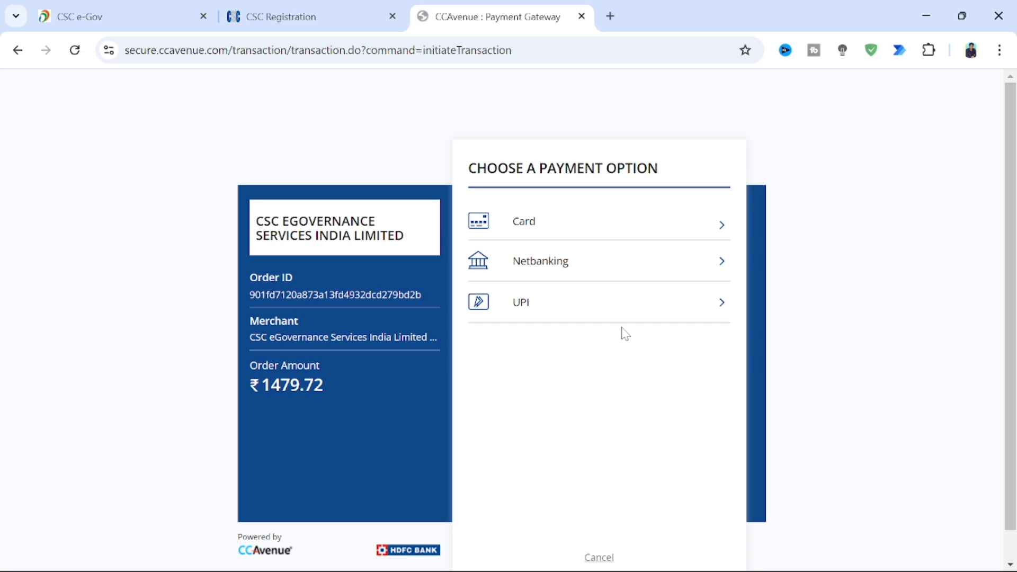
Step: Look at the bank choices under Netbanking and return to the list of payment options
scroll(624, 334, down, 1)
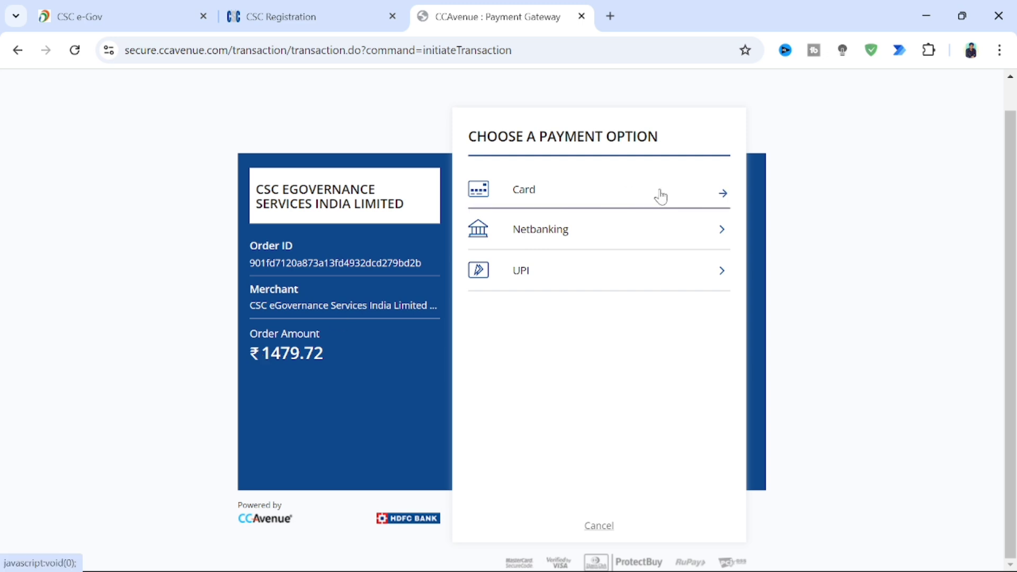
click(654, 233)
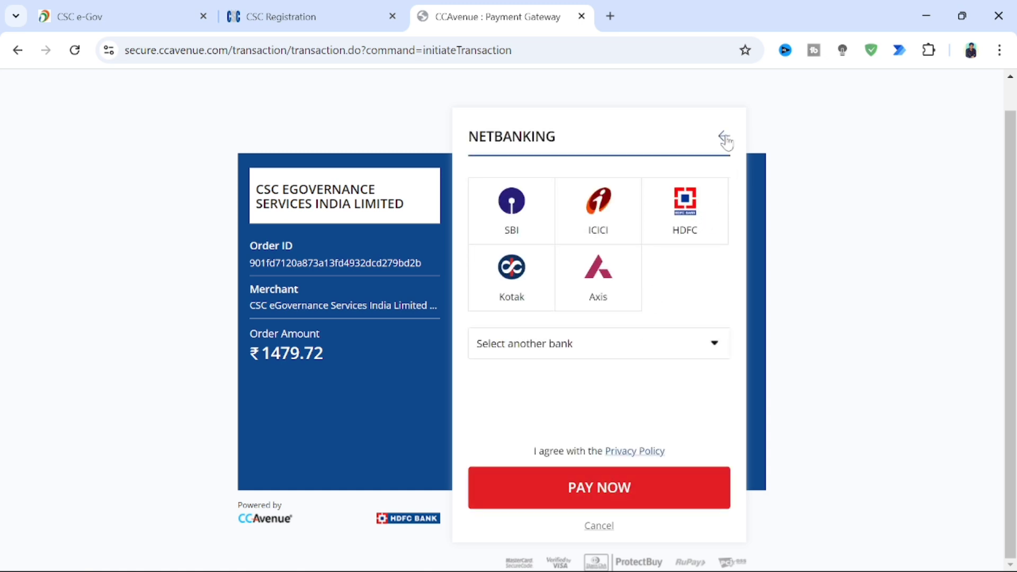
click(724, 139)
Step: Choose UPI as the payment option and generate the QR code for scanning
click(645, 269)
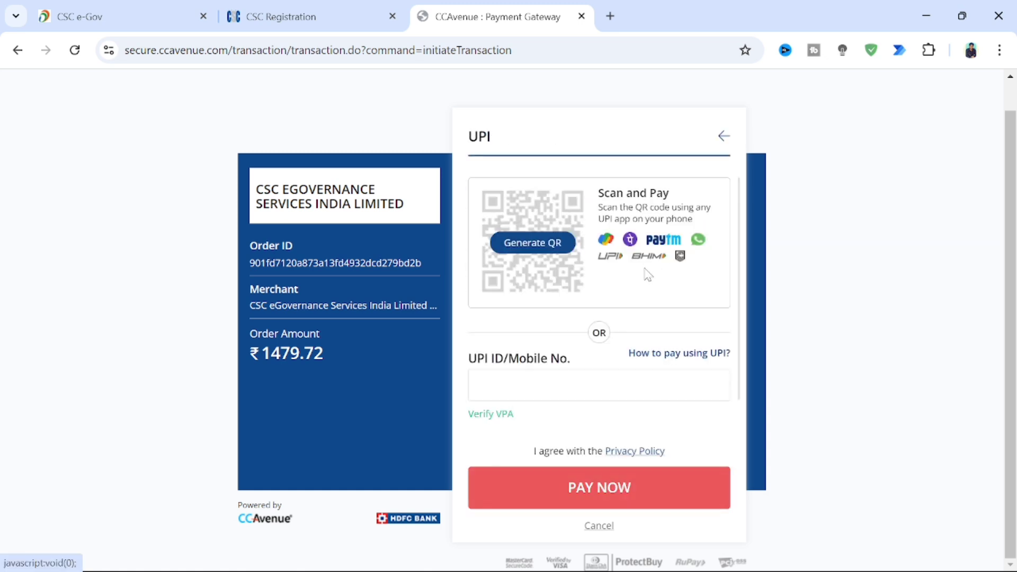
click(549, 243)
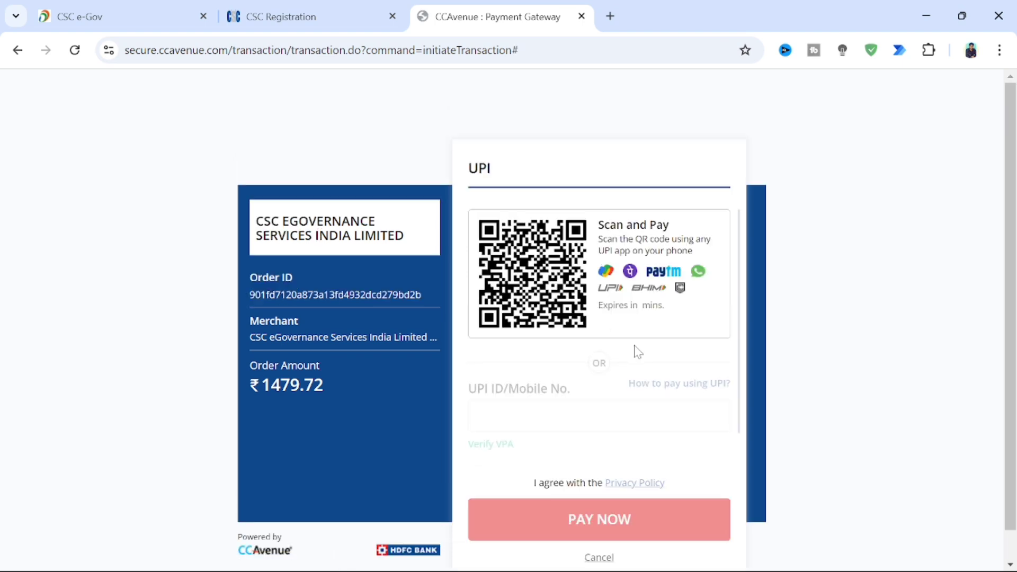
scroll(639, 351, down, 2)
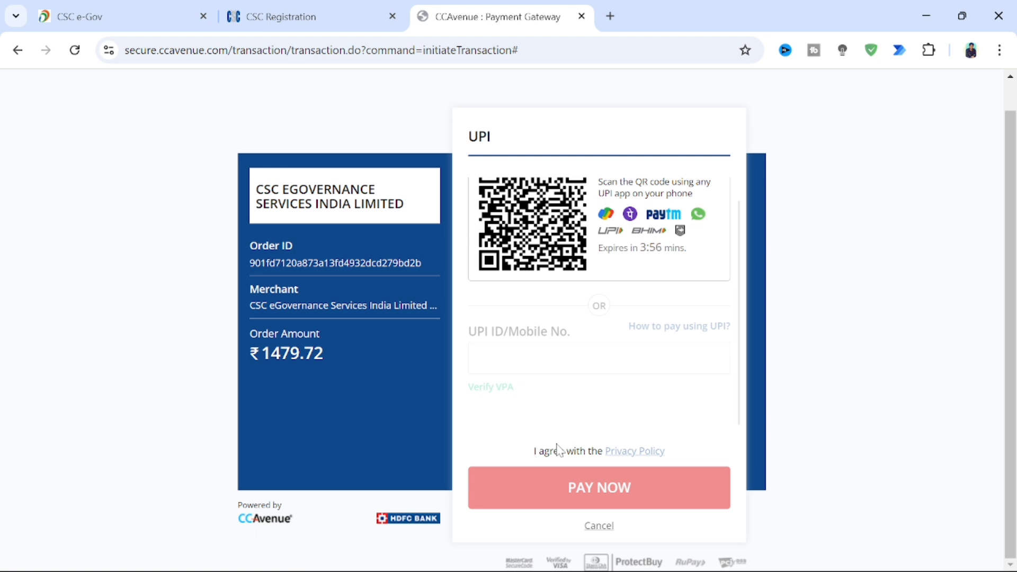
scroll(558, 449, up, 1)
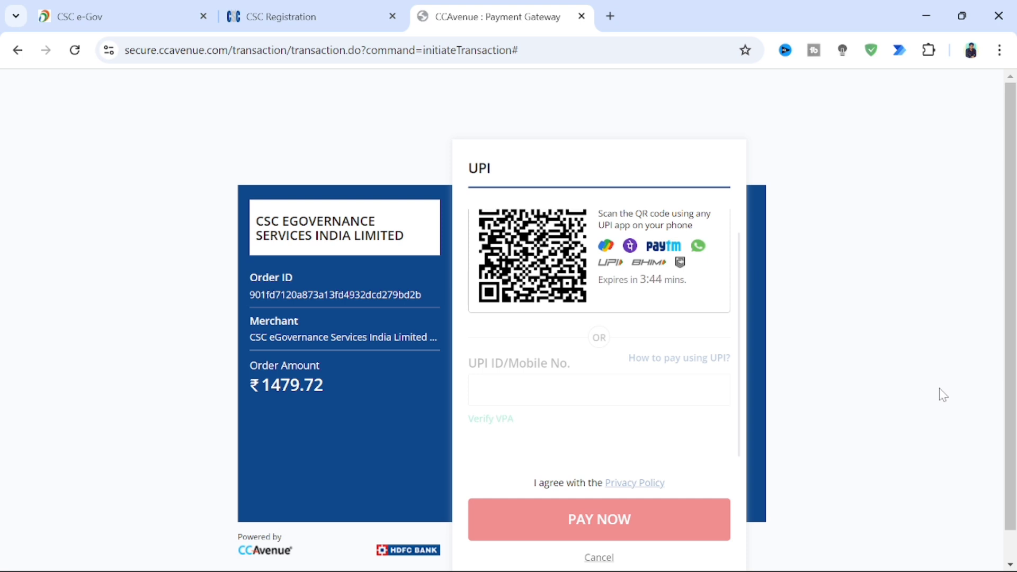
Step: Close the payment gateway page and open the public users' login form for the Certificate Course in Entrepreneurship from cscentrepreneur.in/login
click(582, 16)
click(425, 13)
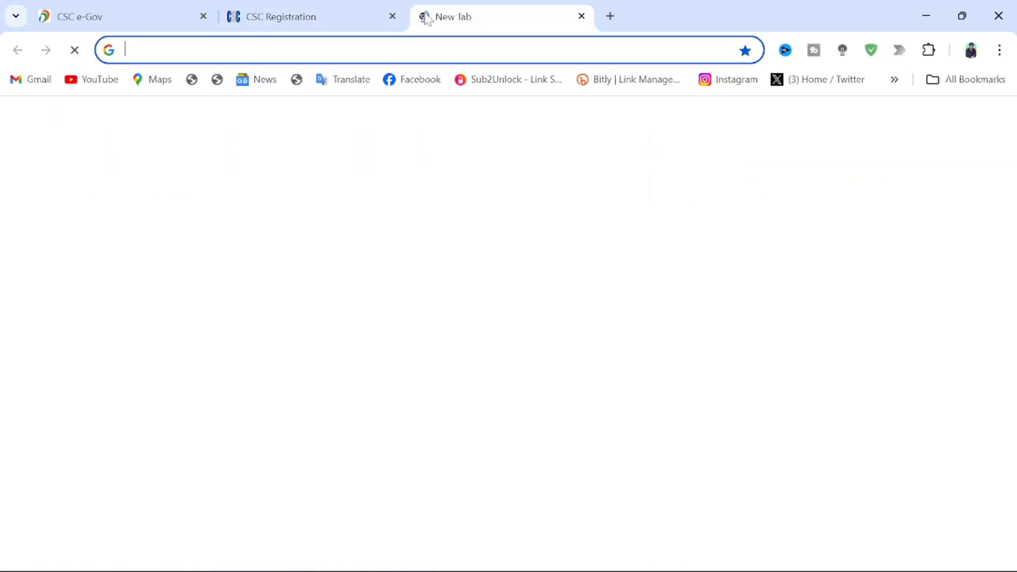
text(http://www.cscentrepreneur.in/login)
key(Return)
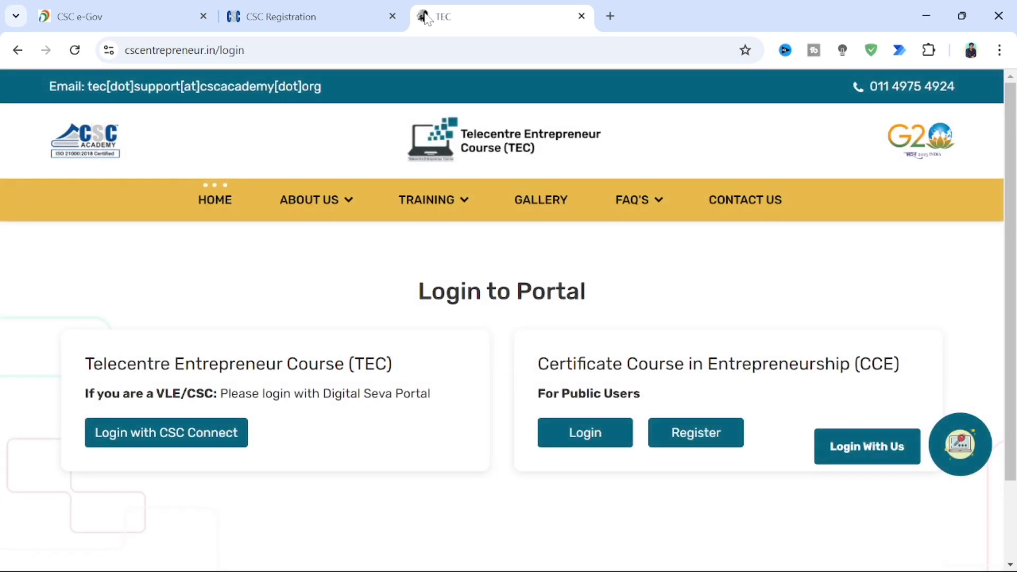
click(585, 430)
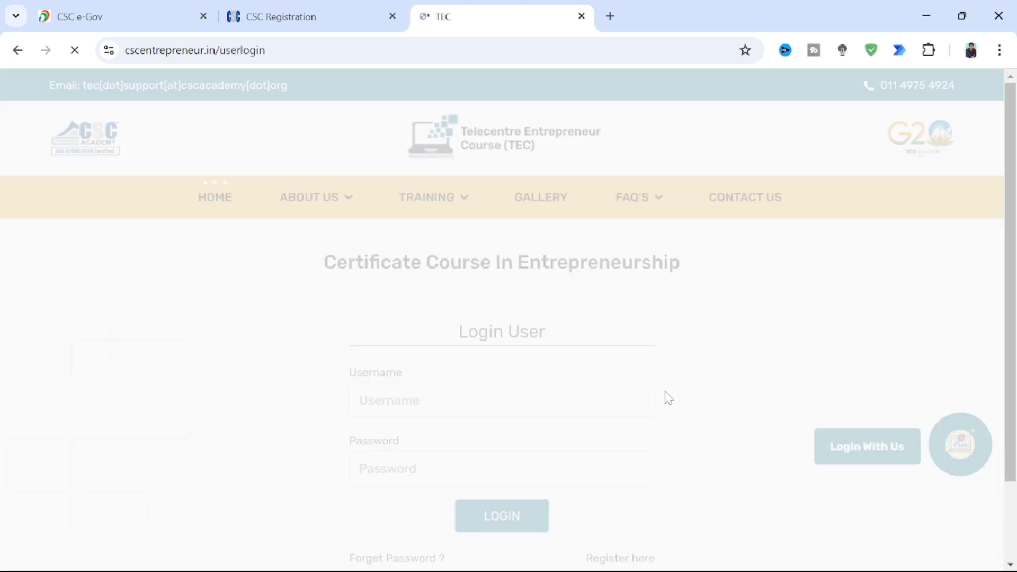
scroll(669, 398, down, 2)
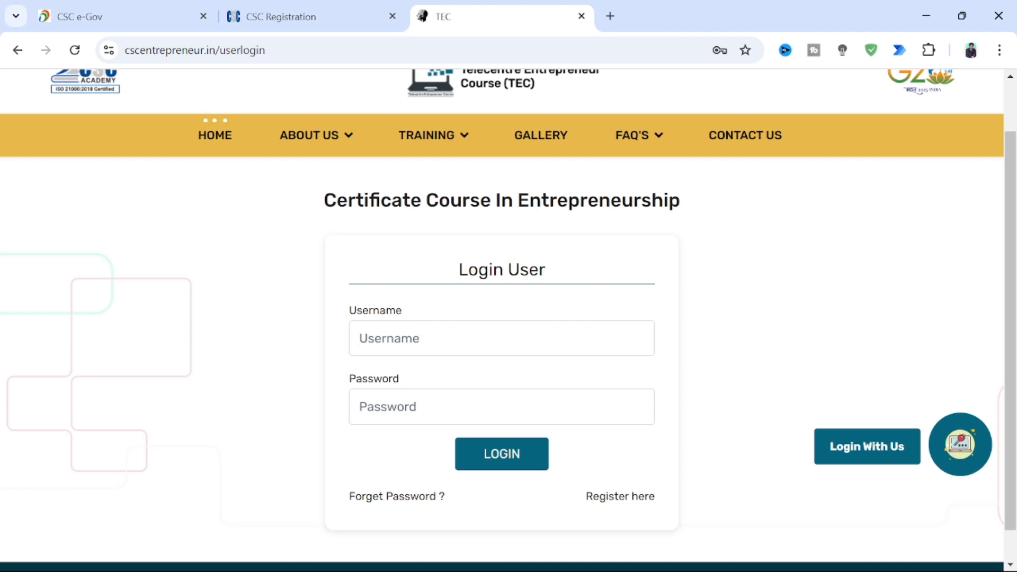
Step: Log in to the course portal with the saved username and password, entering the Windows Security PIN to authorise filling them
click(476, 338)
click(762, 382)
click(498, 339)
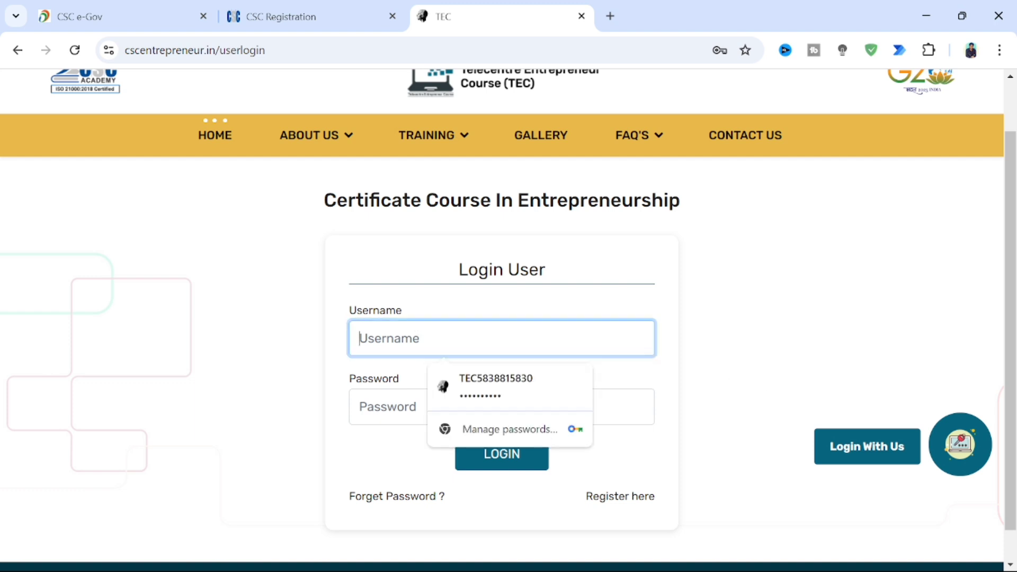
click(496, 406)
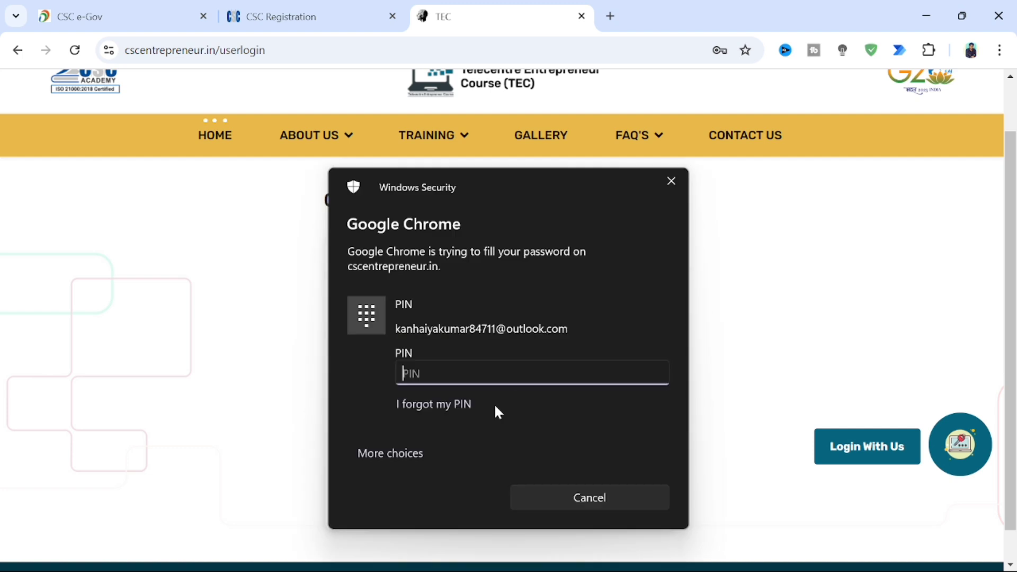
text(••••••)
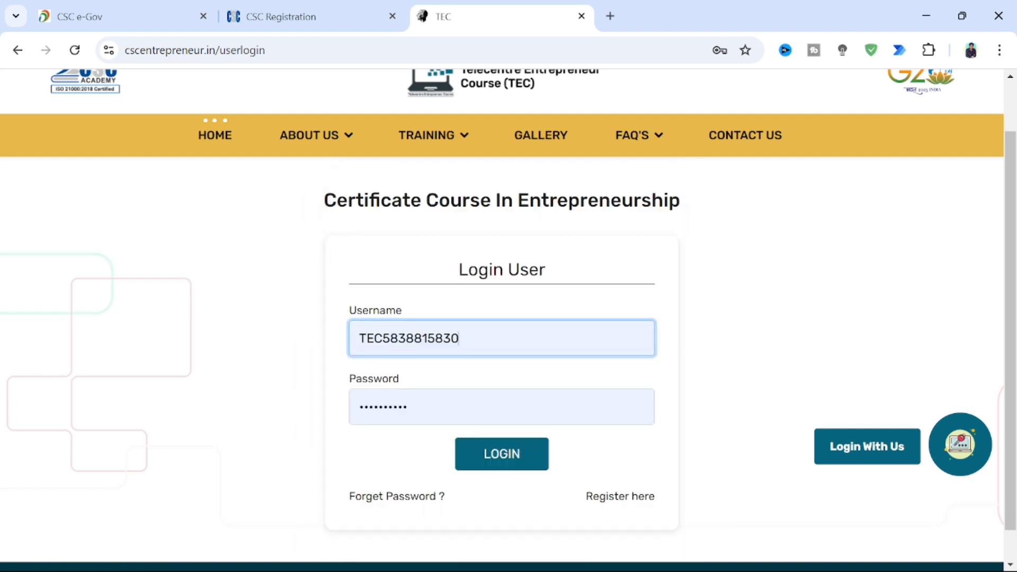
click(544, 460)
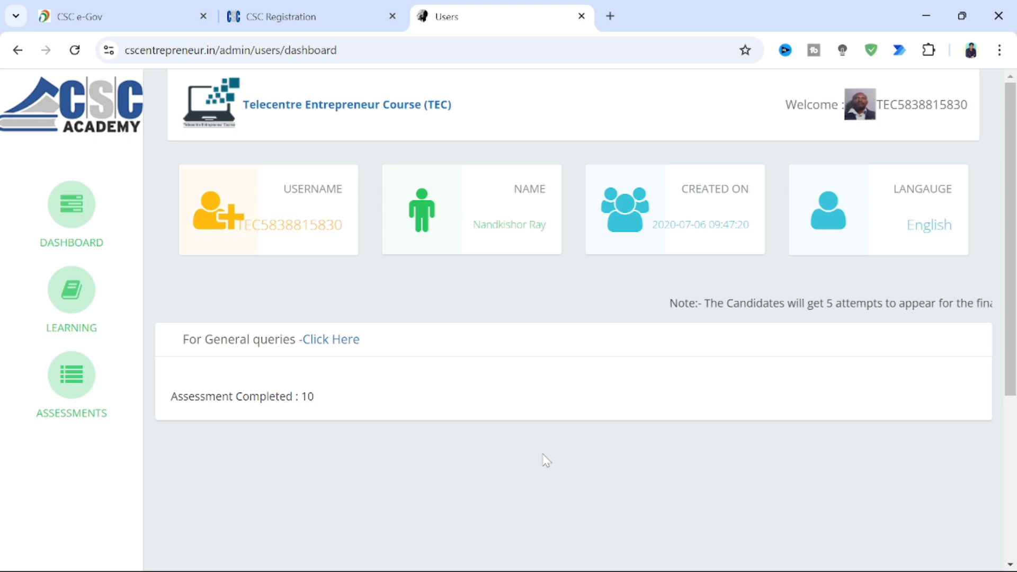
click(901, 111)
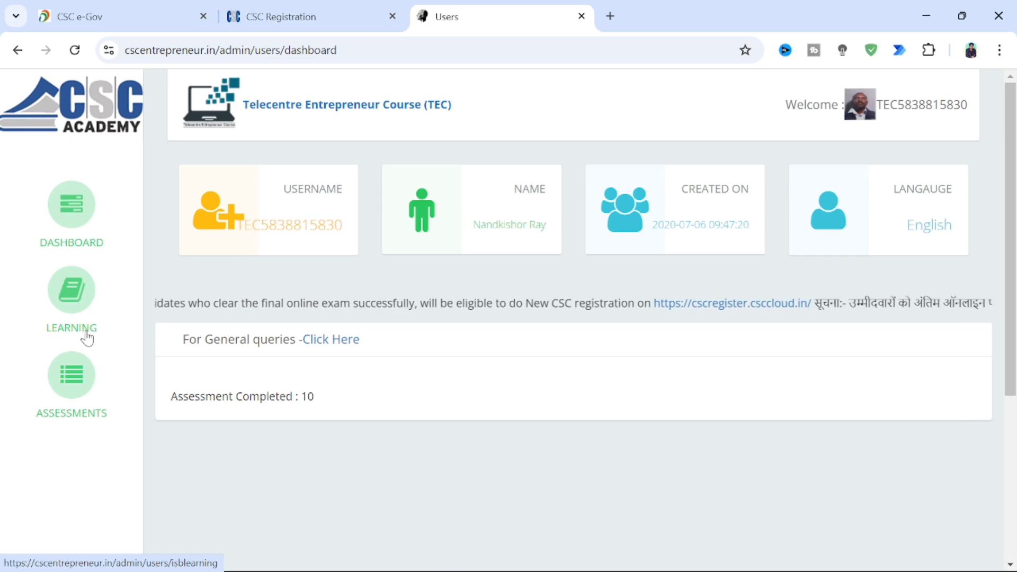
Step: Open the learning modules and review the study material and the English and Hindi videos offered for each module
click(76, 316)
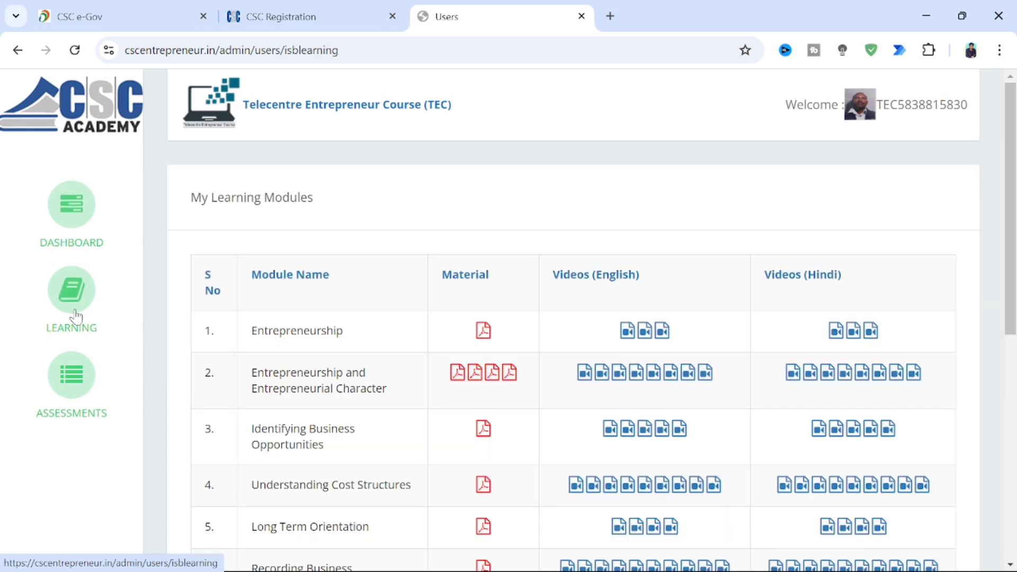
scroll(364, 394, down, 8)
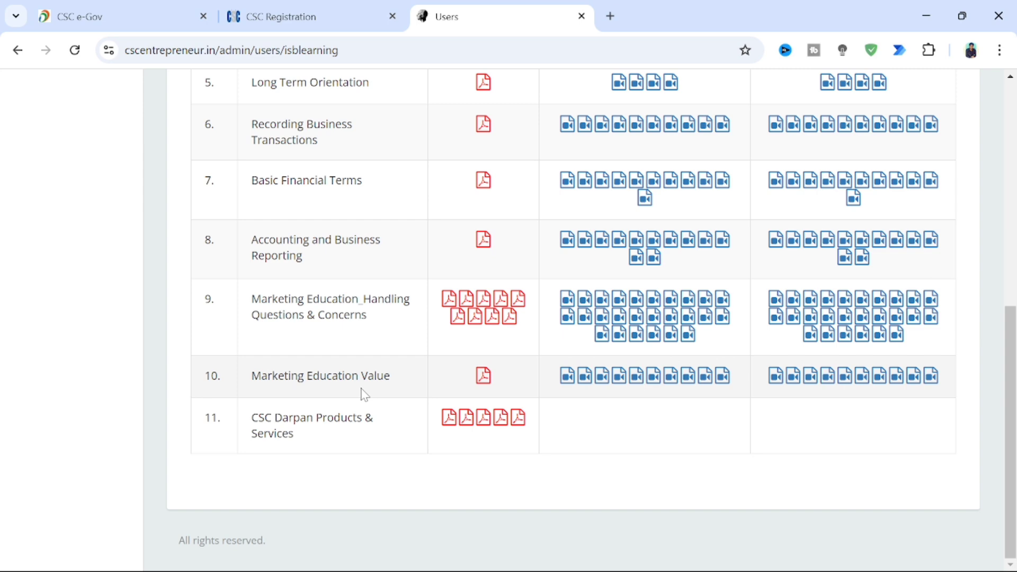
scroll(363, 395, up, 8)
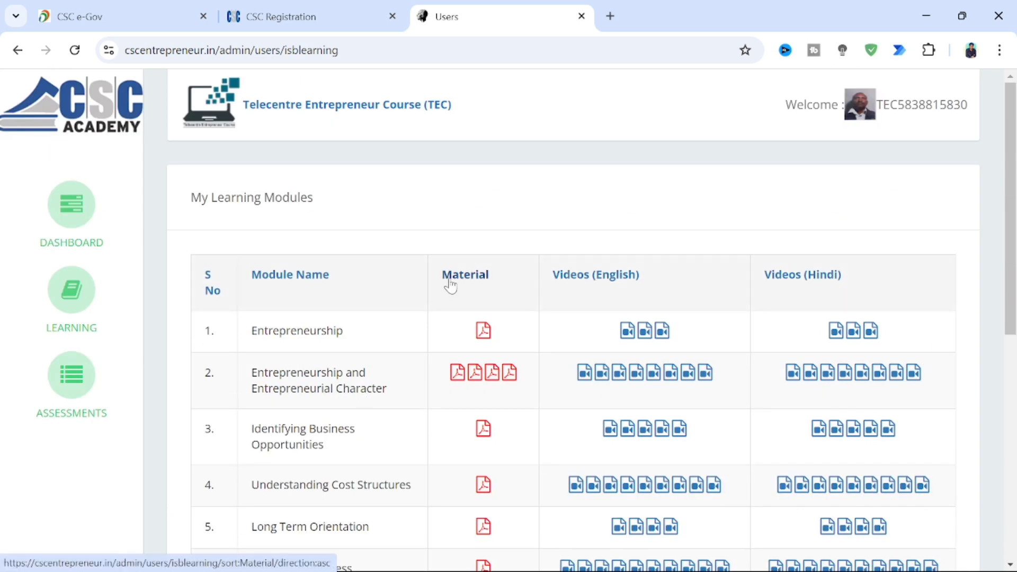
drag(432, 277, 659, 276)
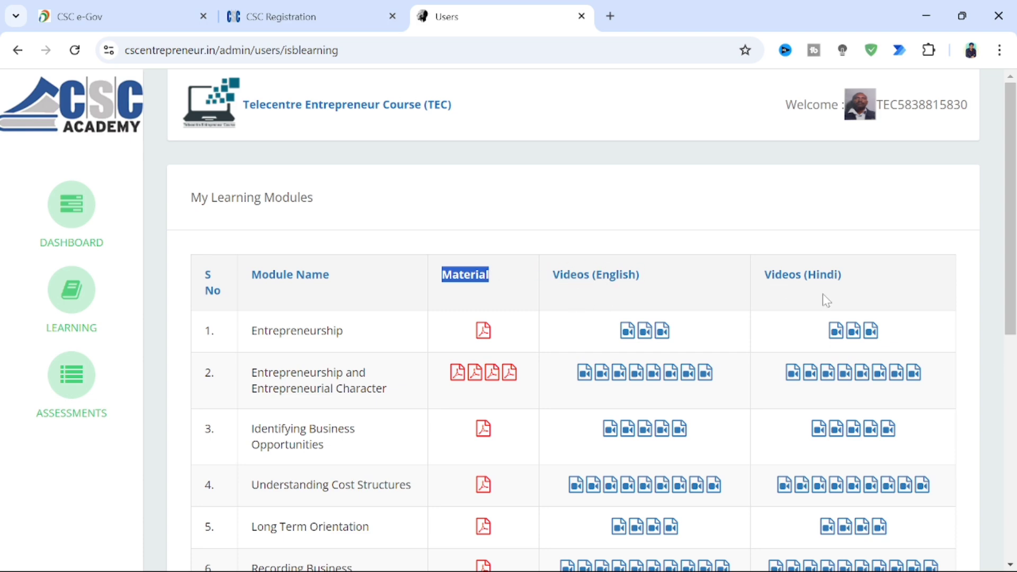
scroll(822, 301, down, 3)
scroll(369, 227, down, 3)
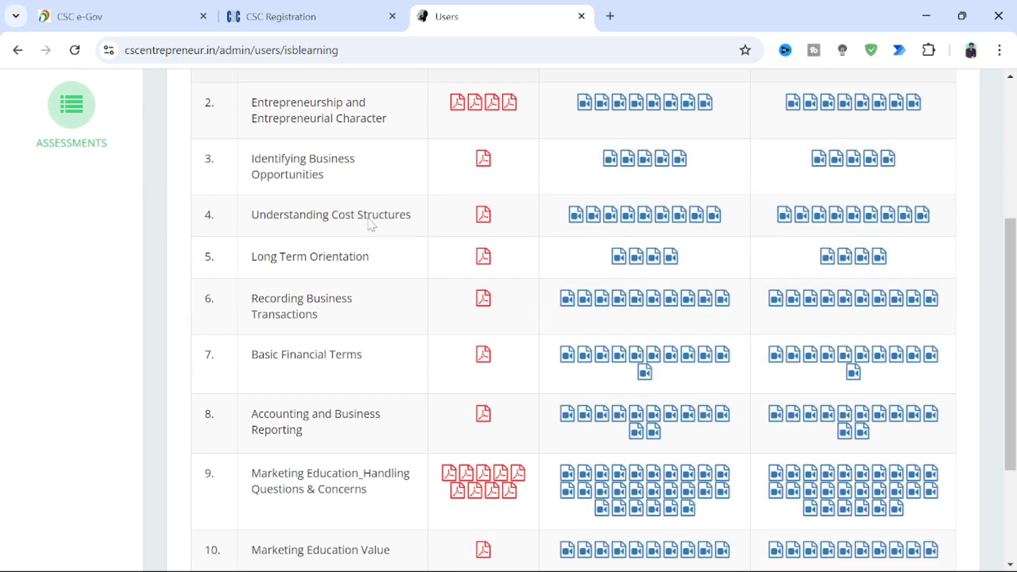
scroll(370, 226, up, 3)
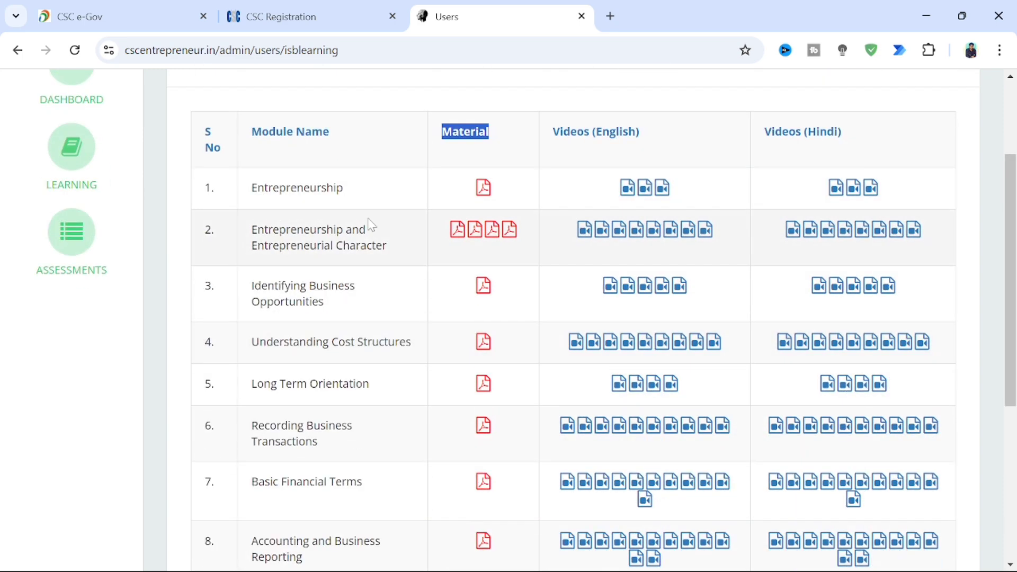
Step: Open the assessments and examine the number of questions, marks obtained and exam status of every module
click(63, 232)
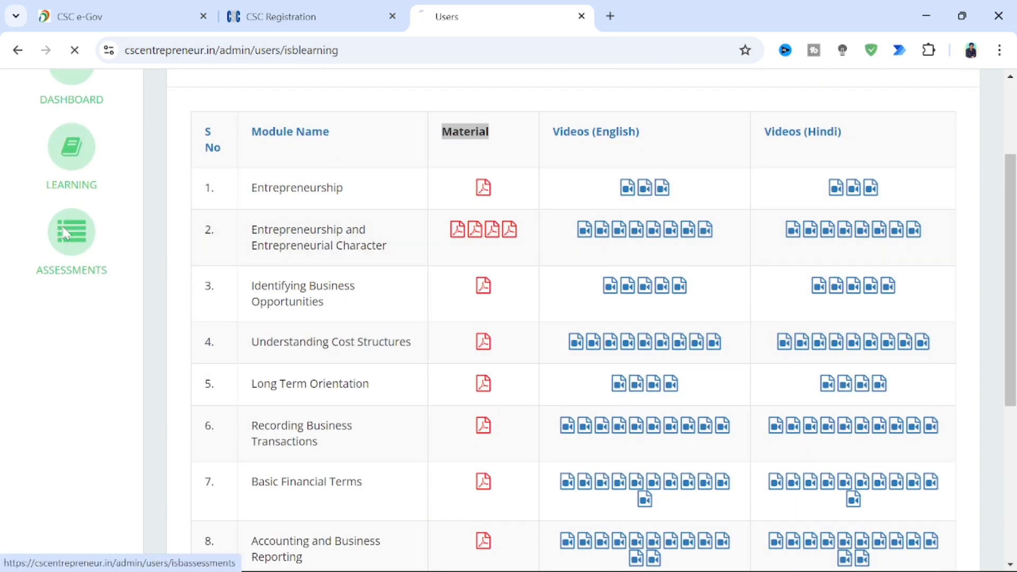
scroll(528, 373, down, 2)
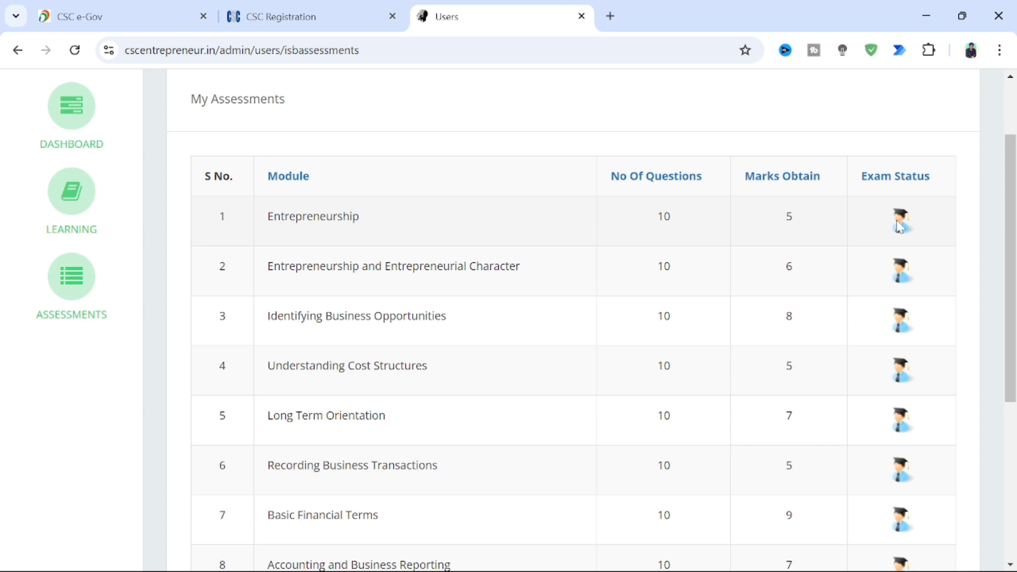
mouse_move(899, 227)
scroll(907, 231, down, 5)
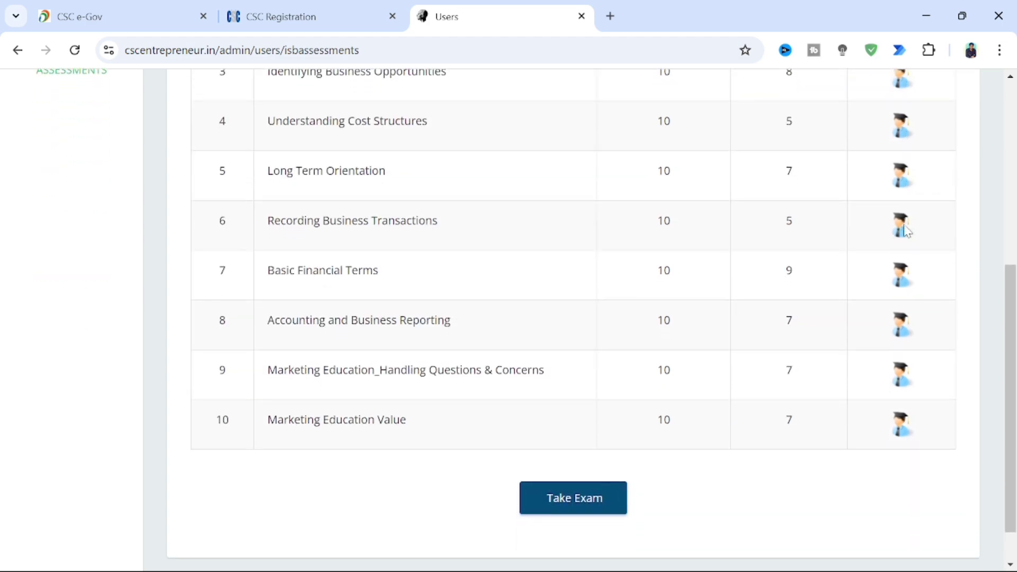
scroll(290, 319, up, 4)
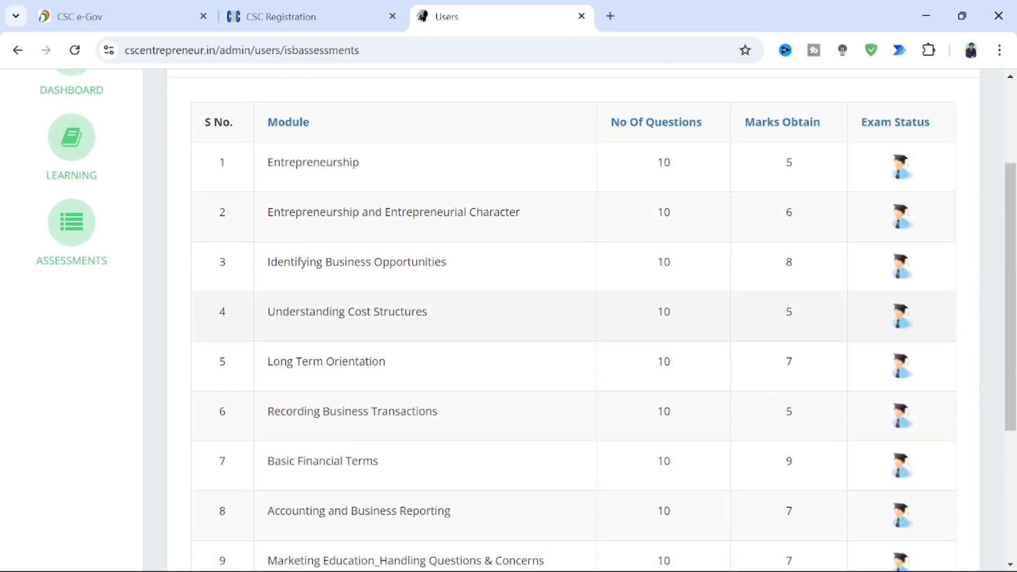
scroll(503, 363, down, 5)
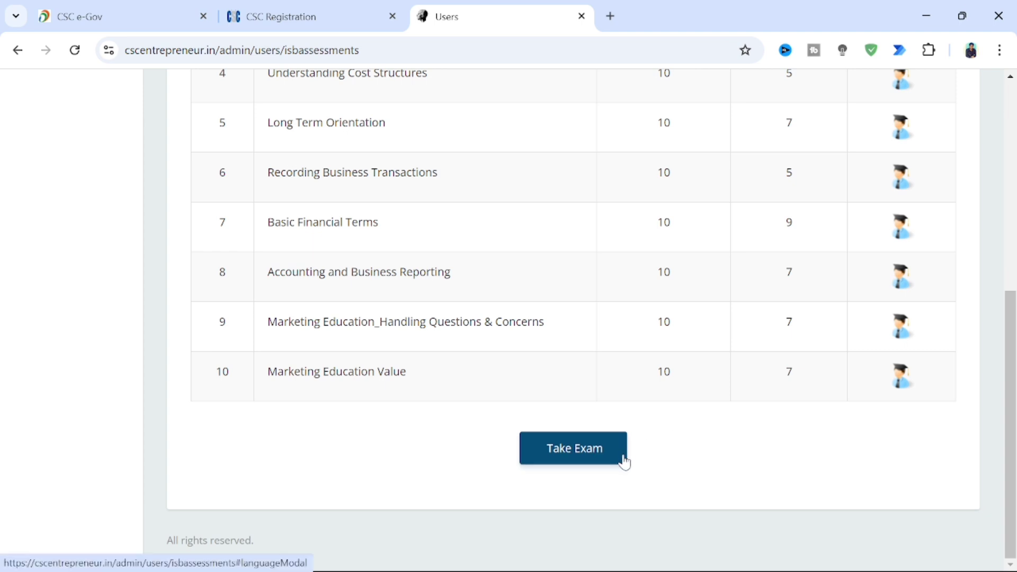
scroll(792, 481, up, 5)
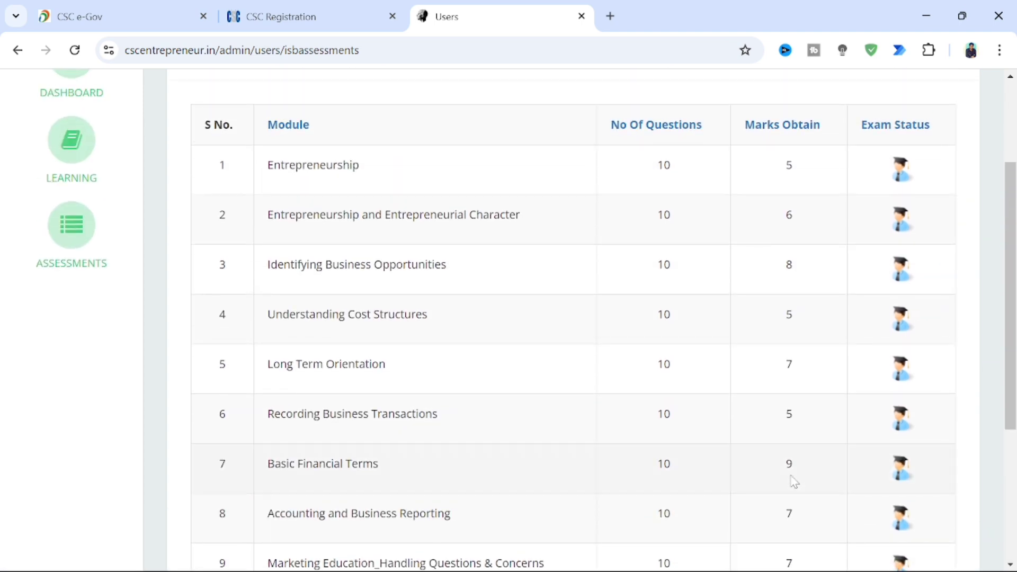
scroll(794, 481, down, 1)
scroll(794, 481, down, 3)
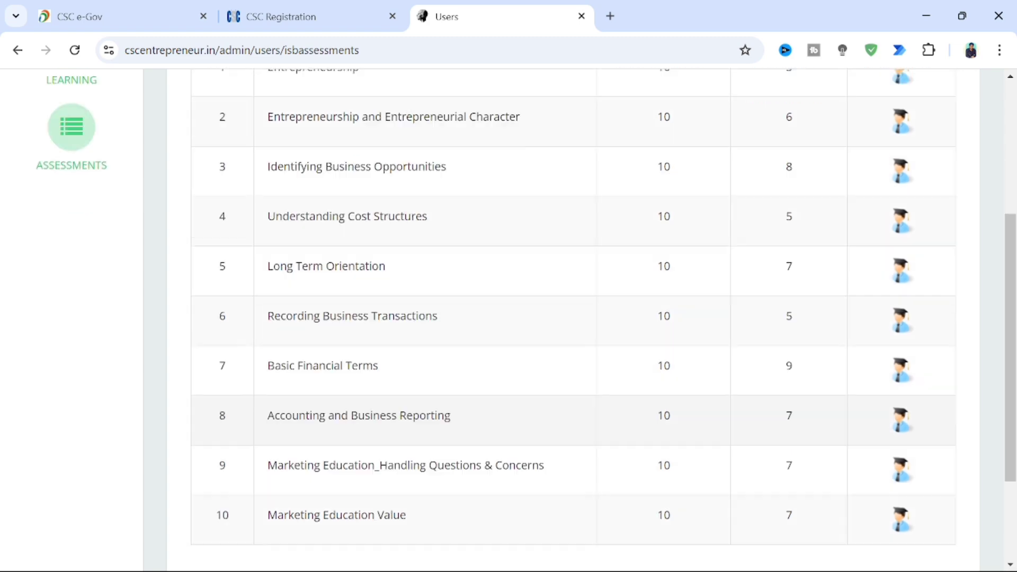
scroll(794, 481, up, 7)
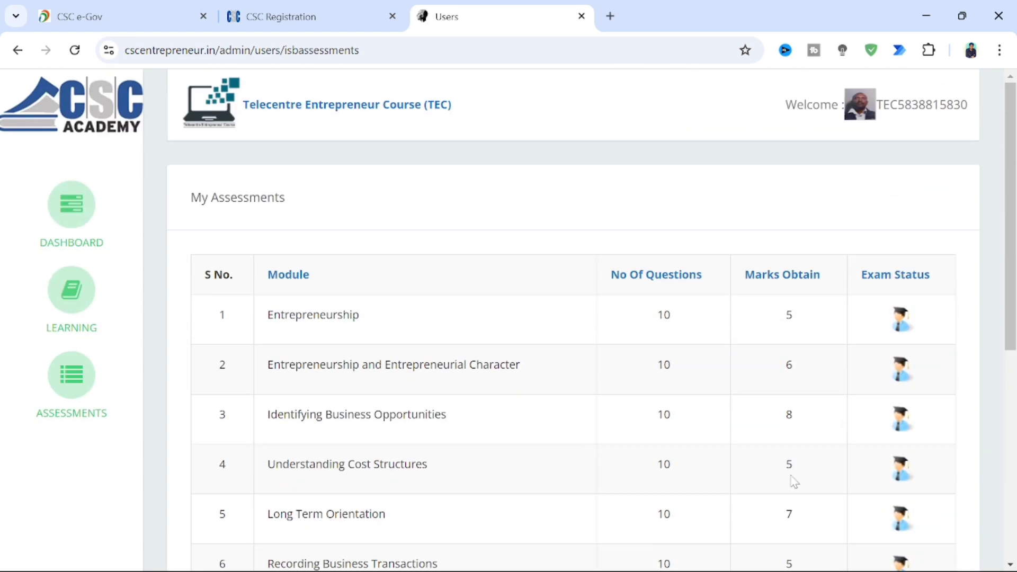
scroll(795, 481, down, 3)
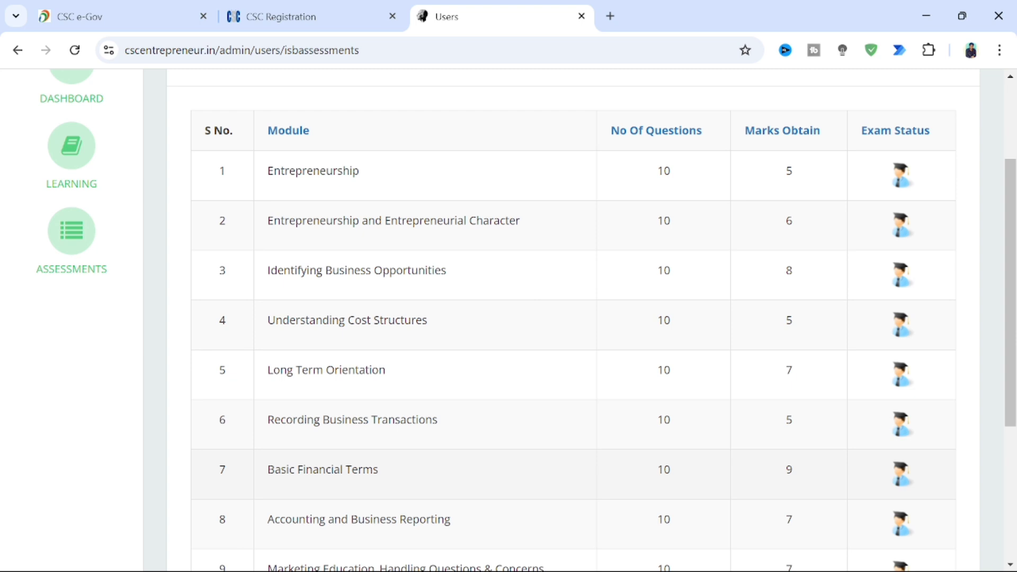
Step: Start the final exam with English as the language and acknowledge the attempt notice
scroll(572, 317, down, 5)
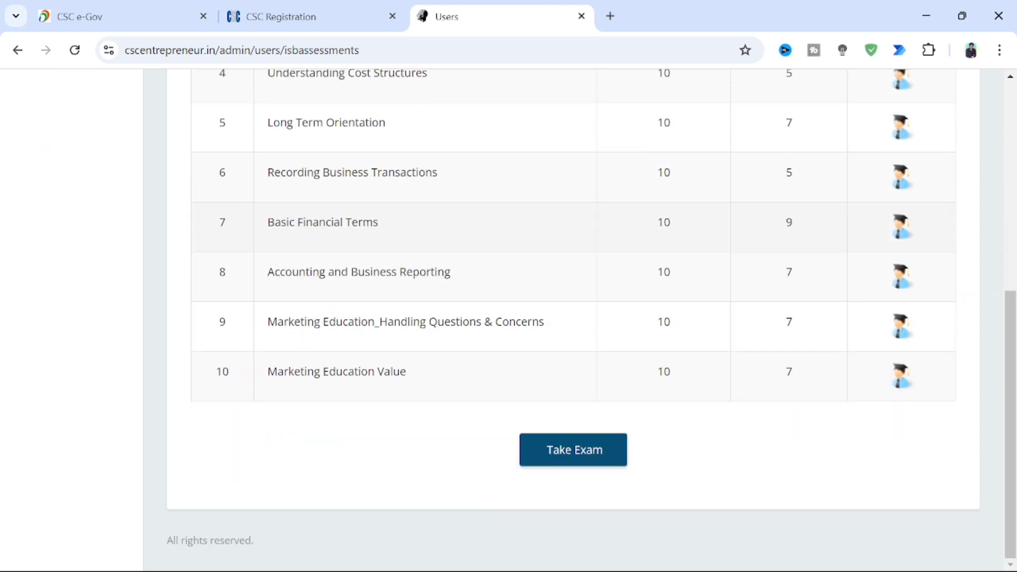
click(563, 454)
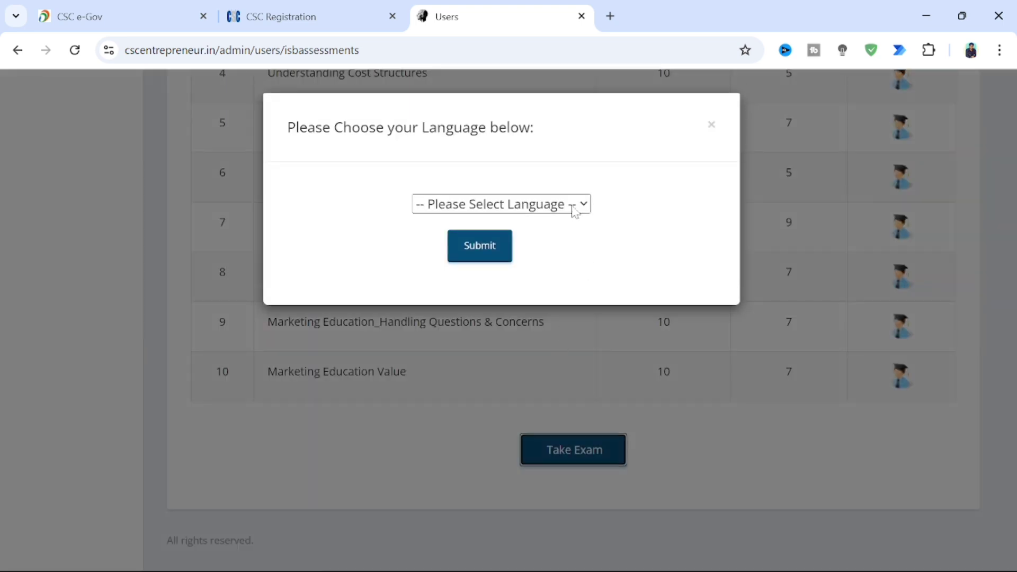
click(576, 206)
click(442, 252)
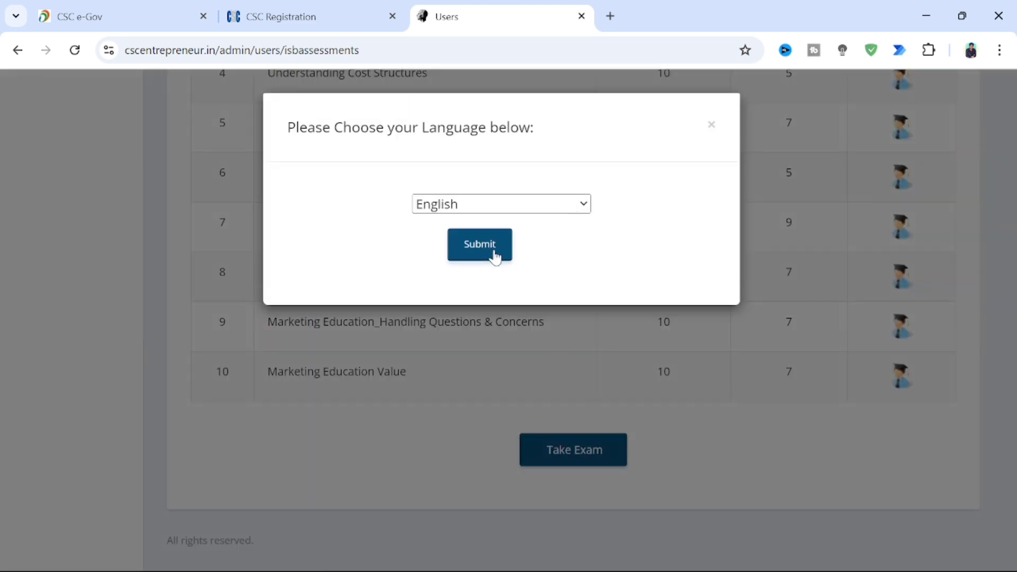
click(492, 255)
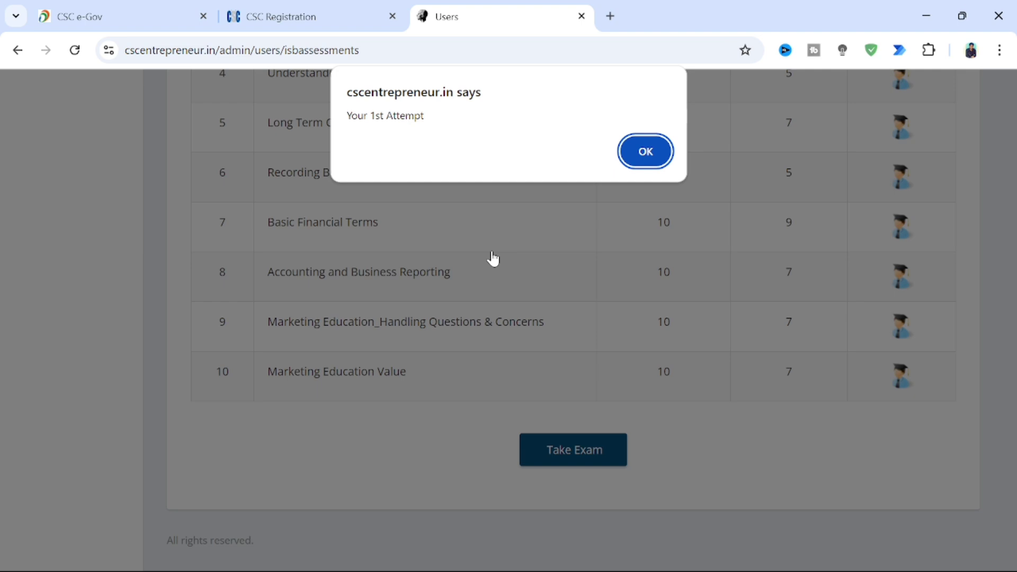
click(646, 148)
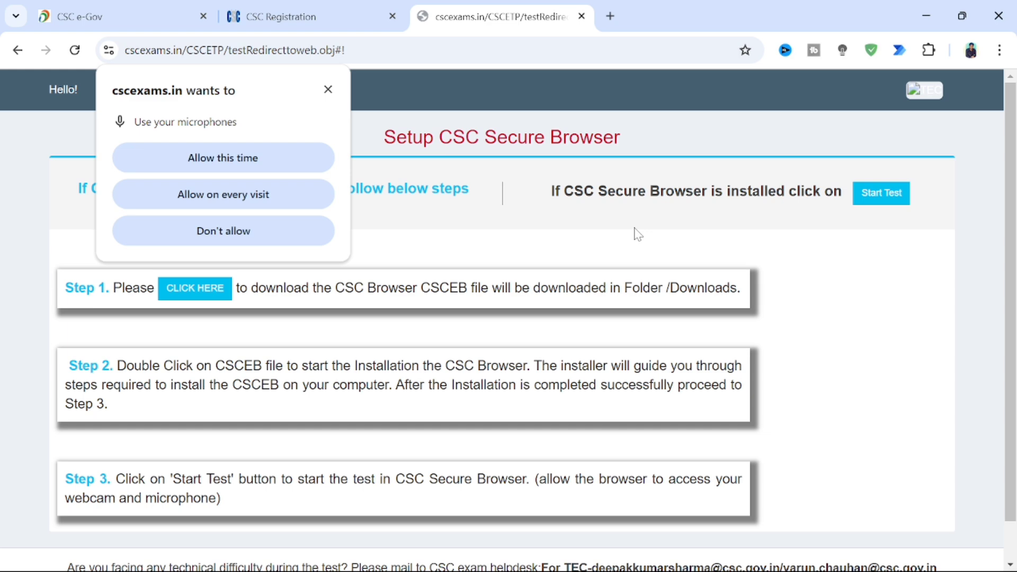
Step: Allow the exam site to use the microphone this time and review the CSC Secure Browser setup steps
click(277, 164)
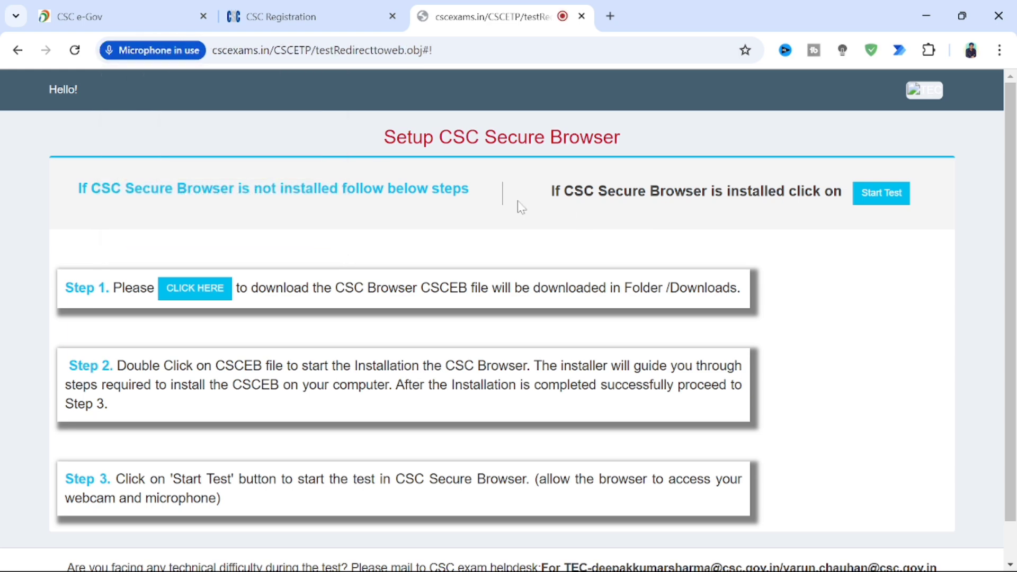
scroll(522, 206, down, 1)
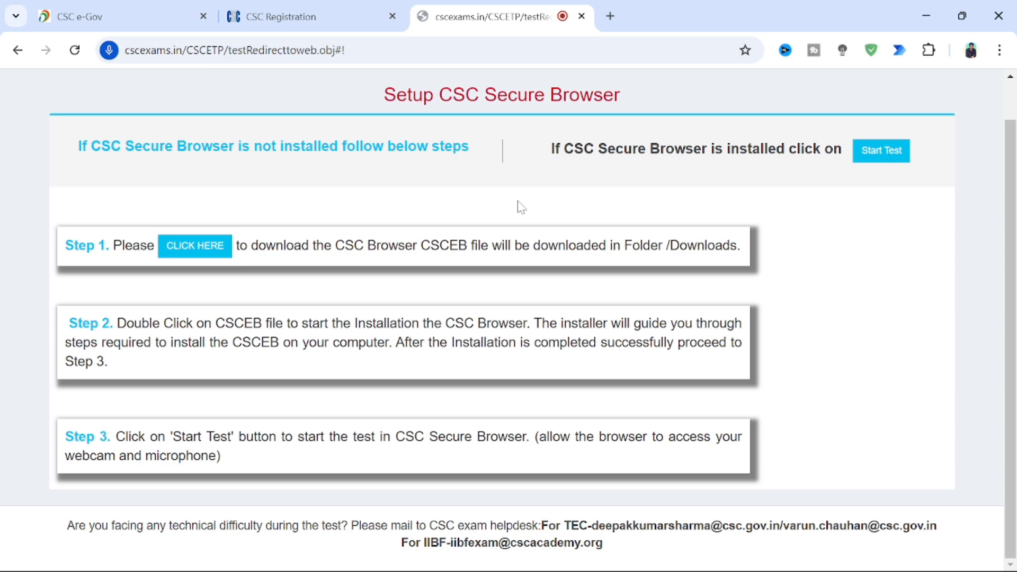
scroll(522, 207, up, 1)
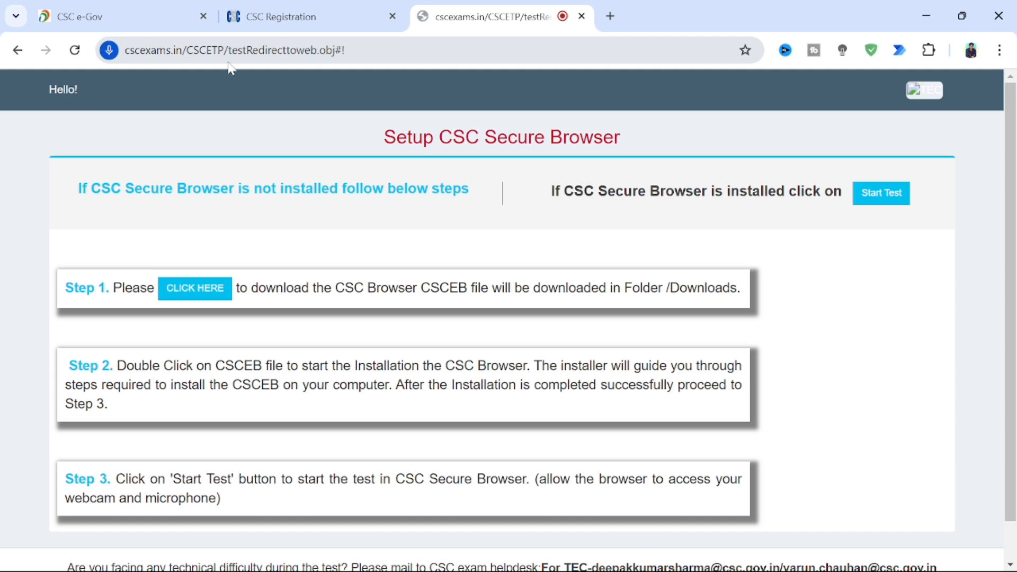
Step: Leave the exam setup page and return to the course portal's dashboard
click(17, 50)
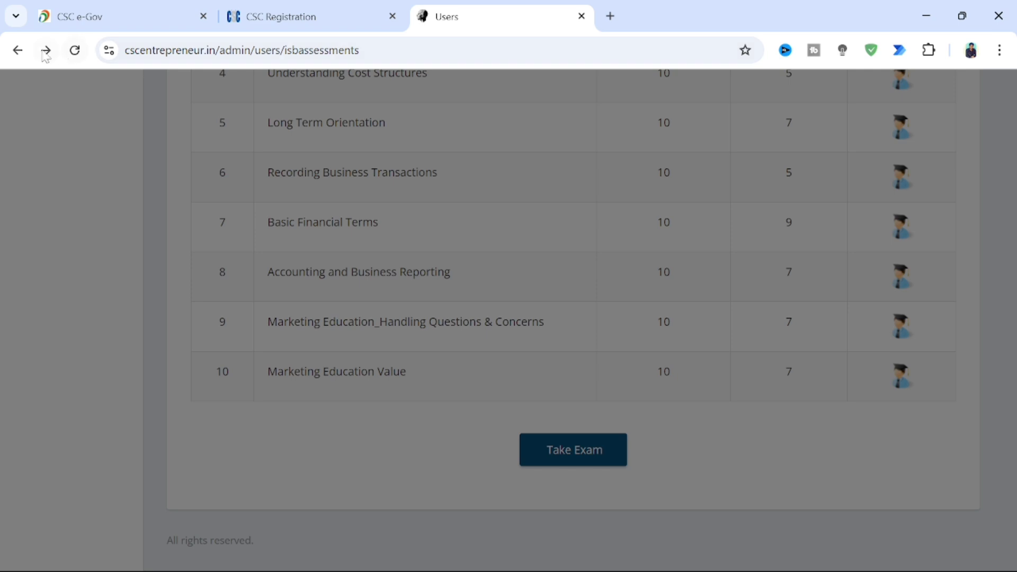
click(17, 50)
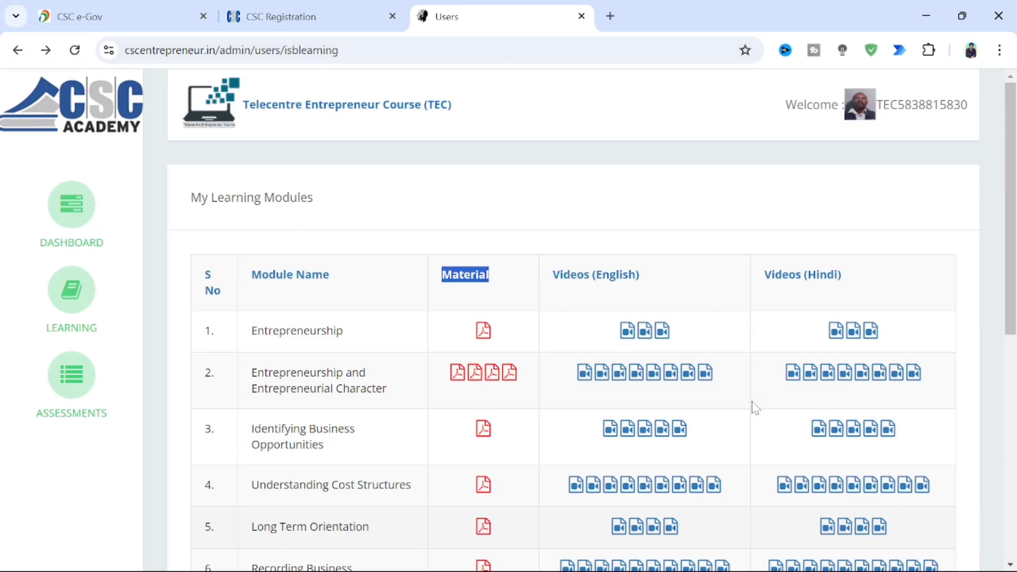
click(71, 206)
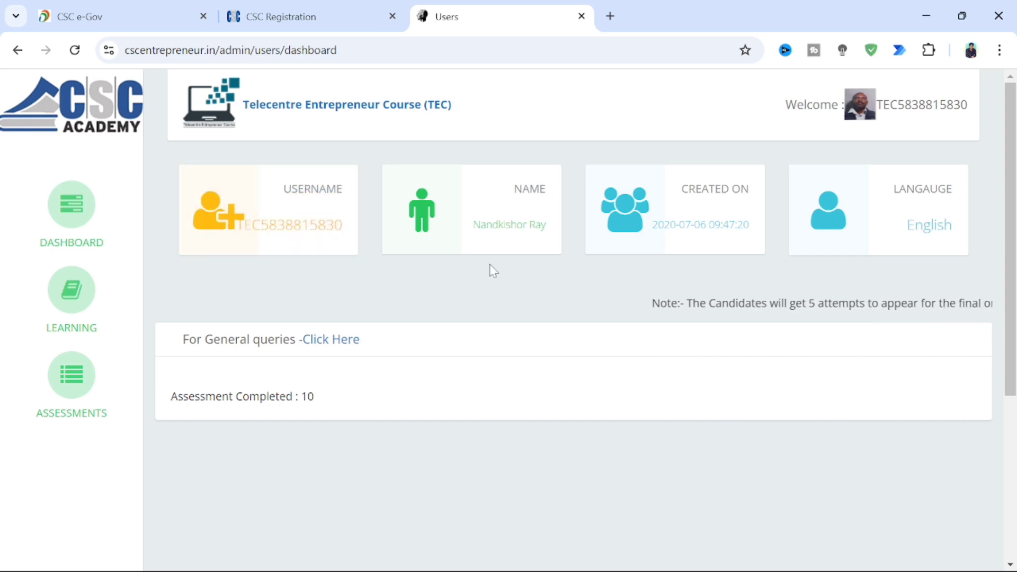
Step: Return to the CSC Registration page and review the required documents, certificate requirements and terms for registering
click(303, 14)
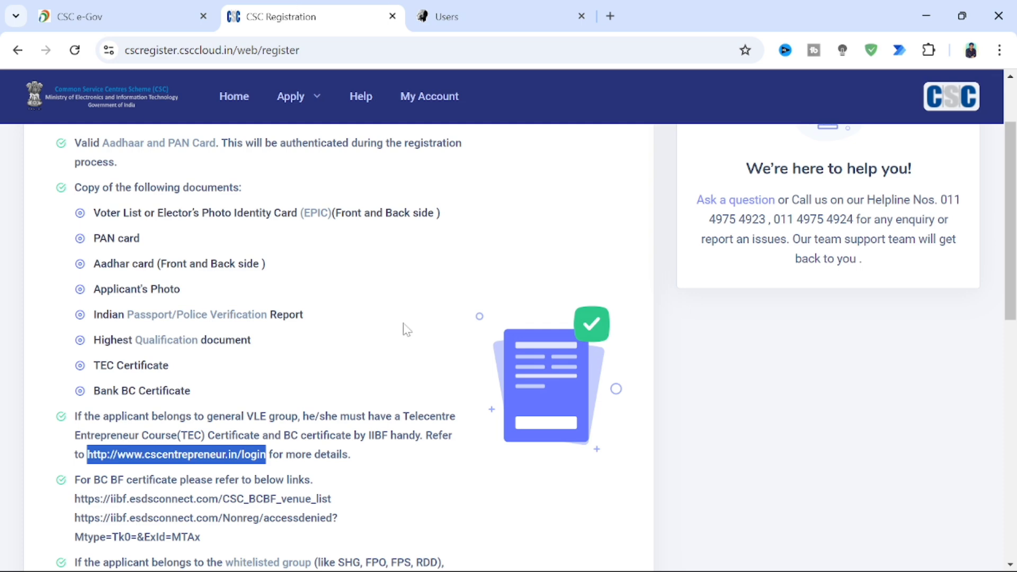
scroll(404, 330, down, 7)
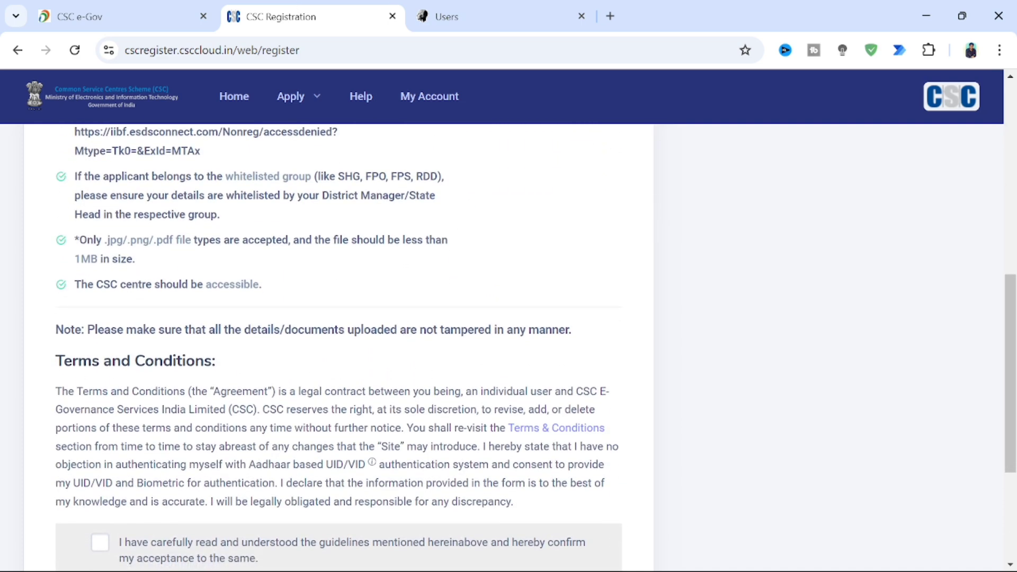
scroll(339, 344, down, 2)
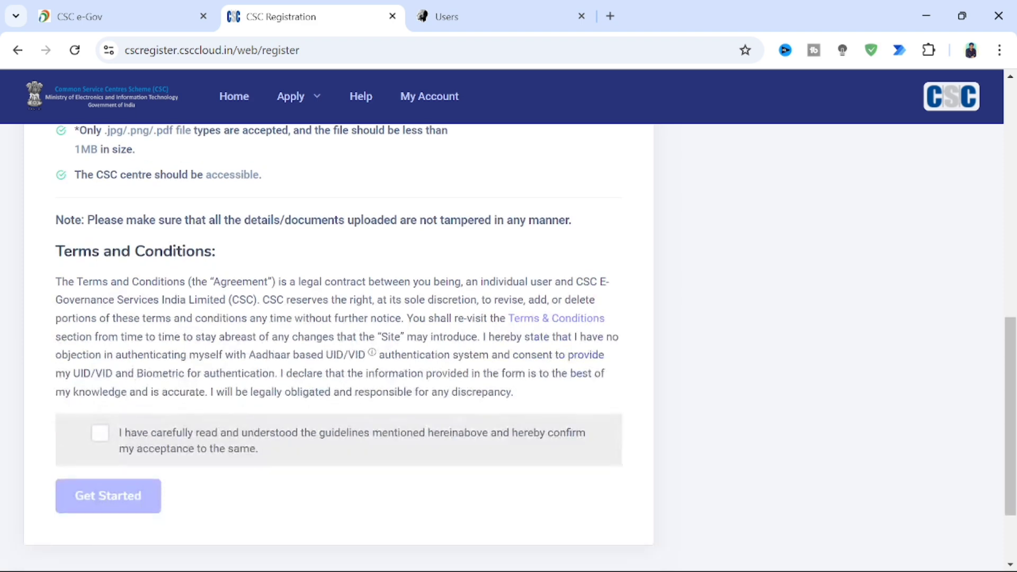
scroll(339, 345, up, 10)
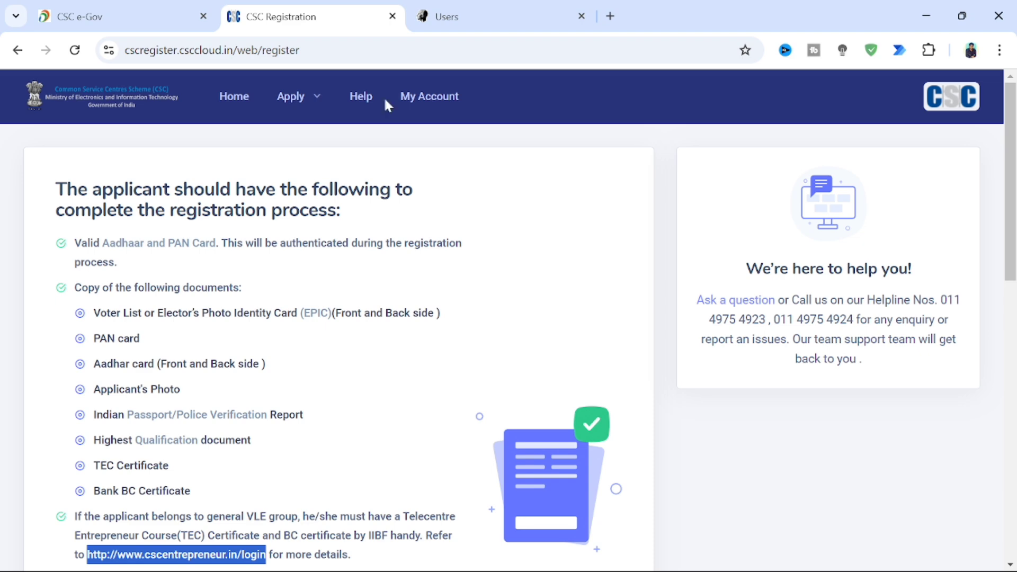
click(421, 8)
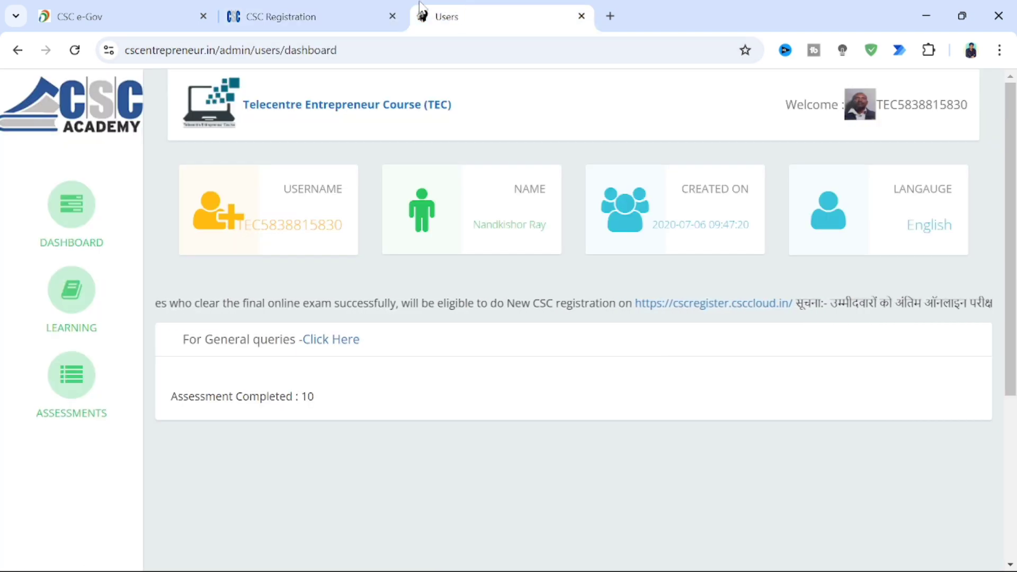
click(311, 10)
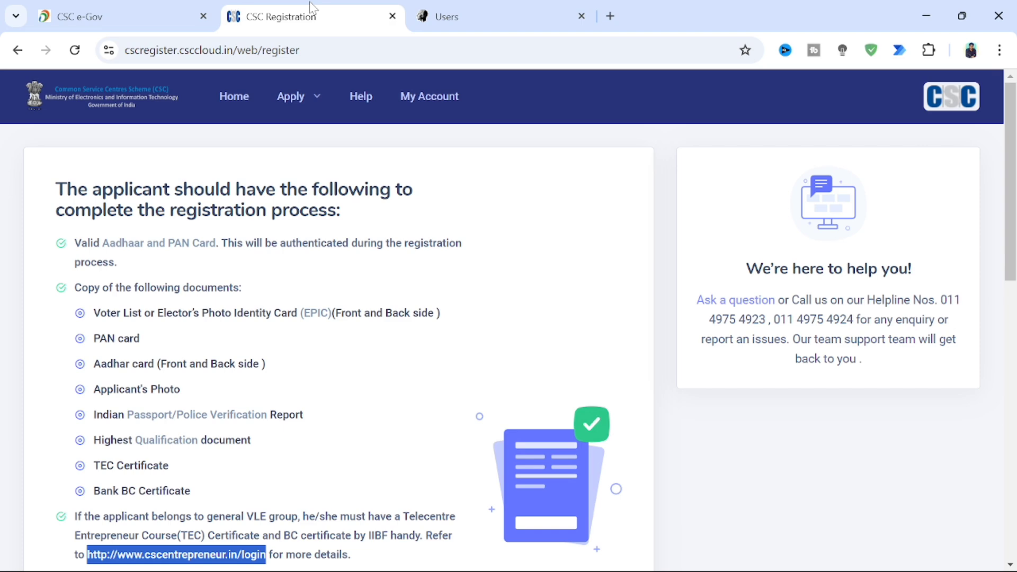